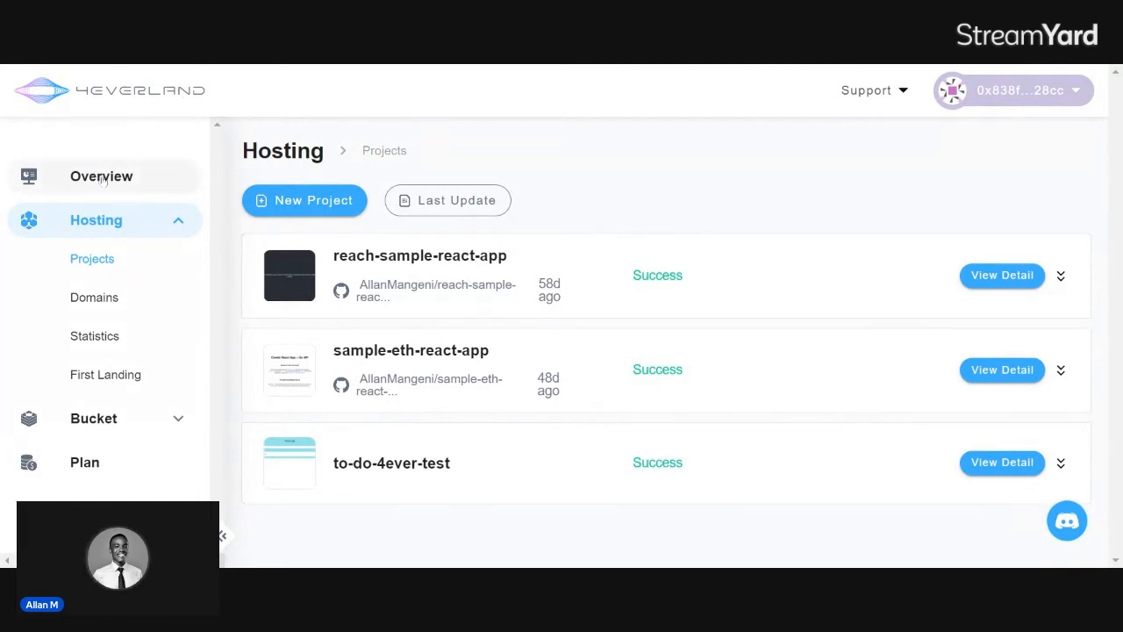
Go to the account overview, dismiss the wallet connection prompt and look over the hosted projects.
left_click(161, 220)
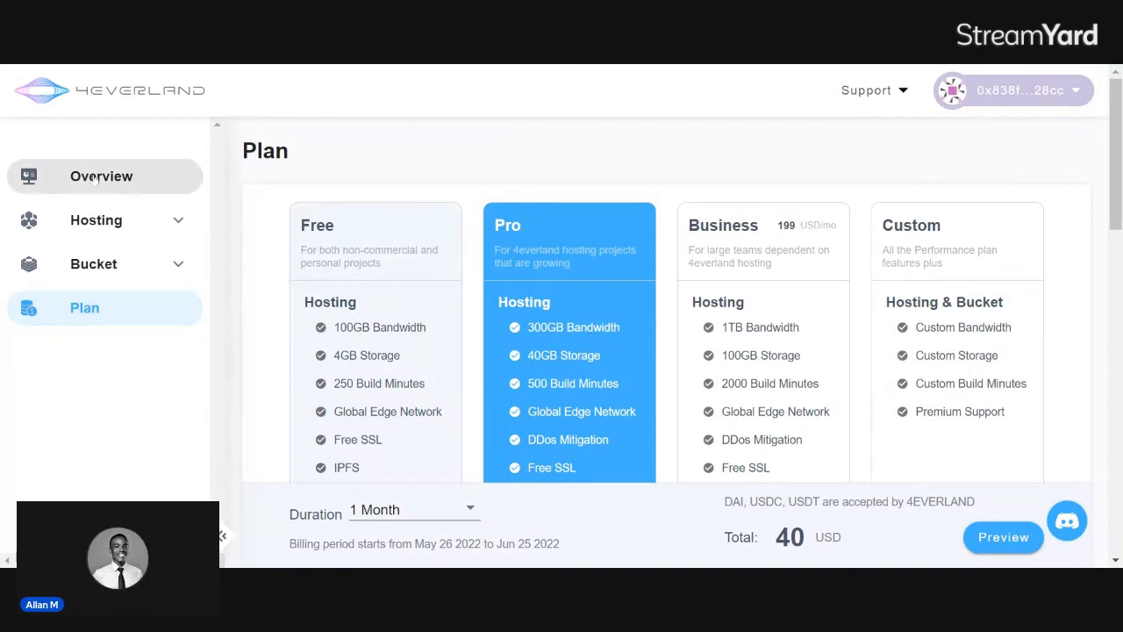
left_click(94, 177)
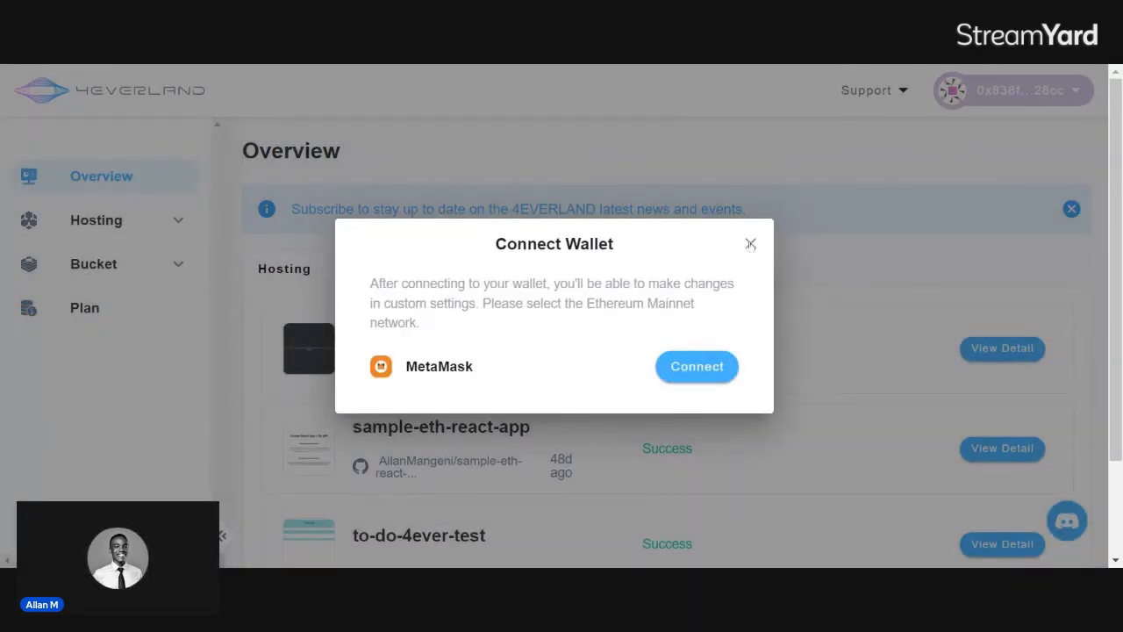
left_click(750, 244)
scroll(351, 208, "down", 2)
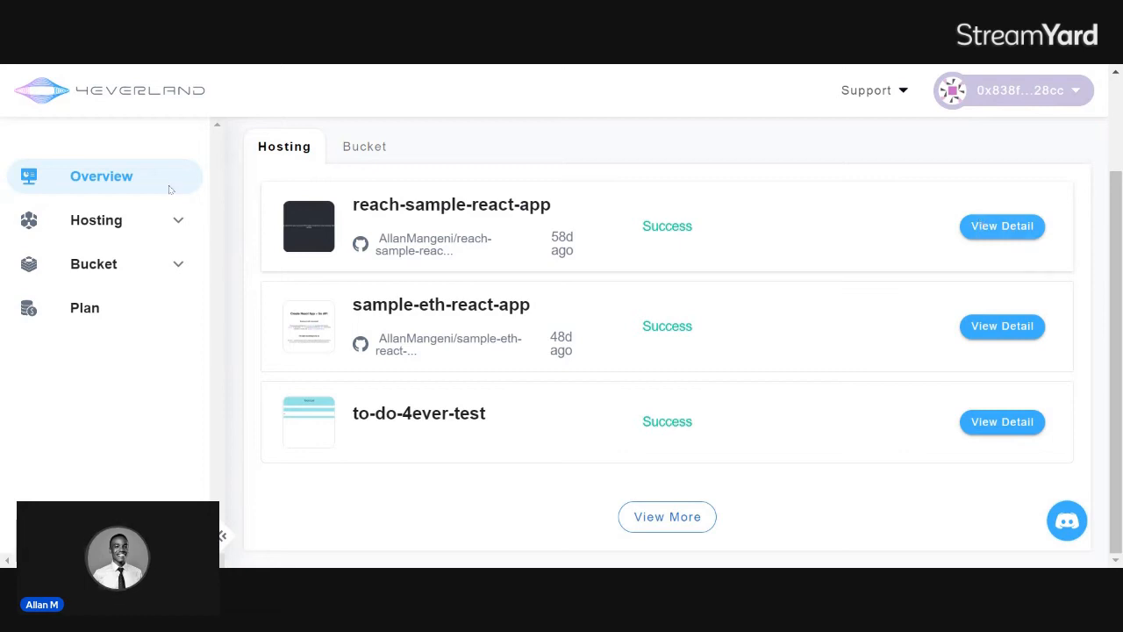
Open the details of reach-sample-react-app and review its deployment link, domain, state, branch and IPFS information.
left_click(972, 224)
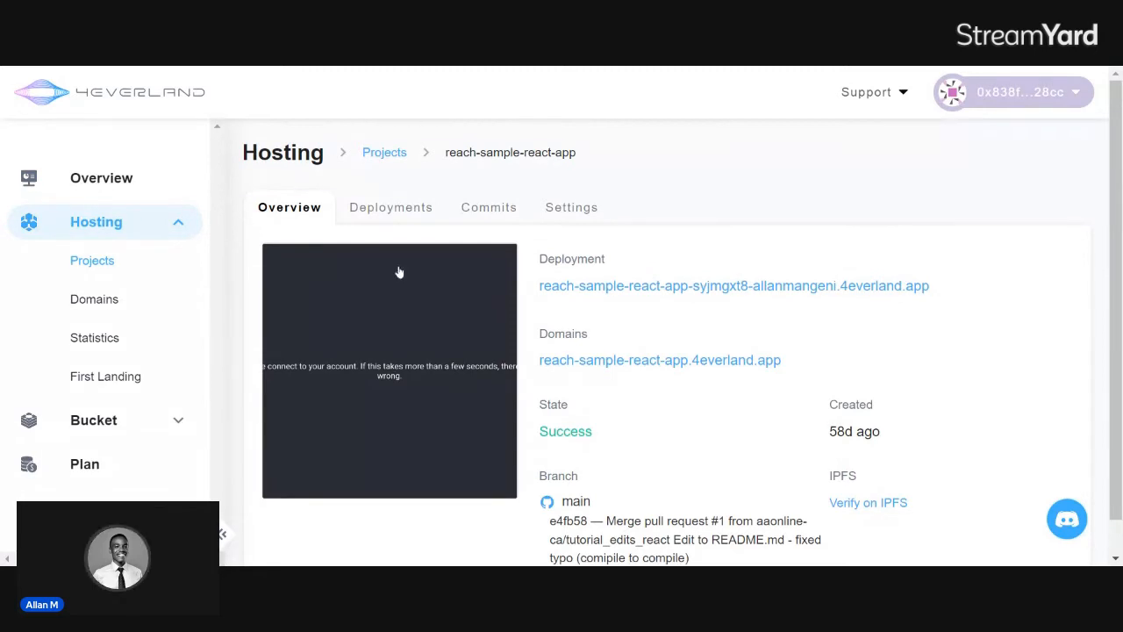
scroll(574, 300, "down", 1)
scroll(551, 304, "up", 1)
left_click(489, 207)
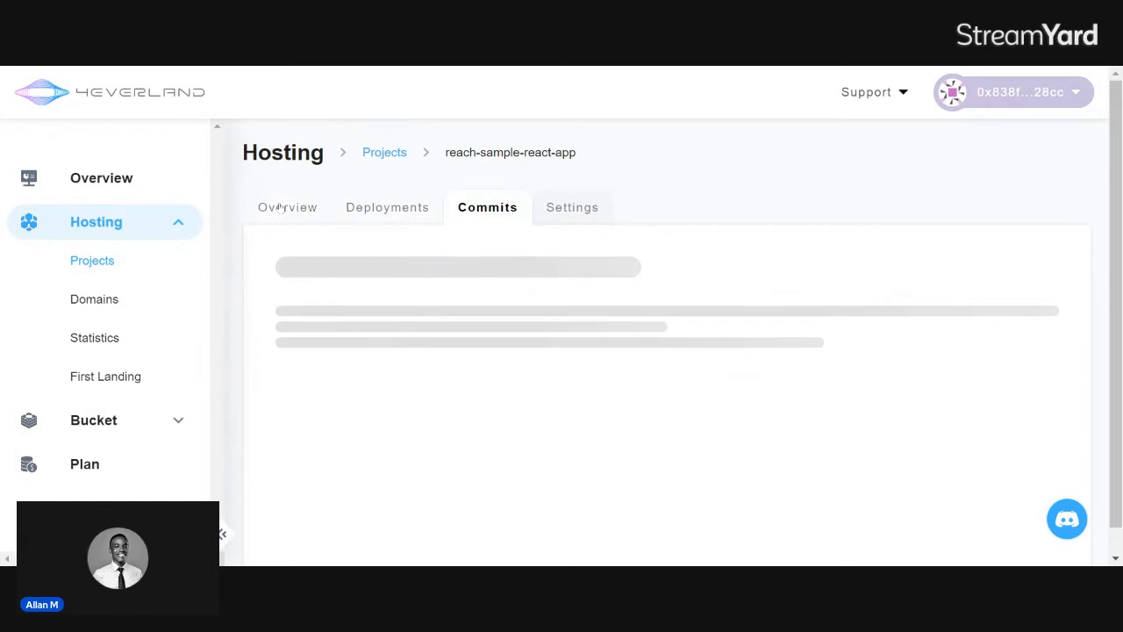
left_click(278, 207)
scroll(667, 307, "down", 1)
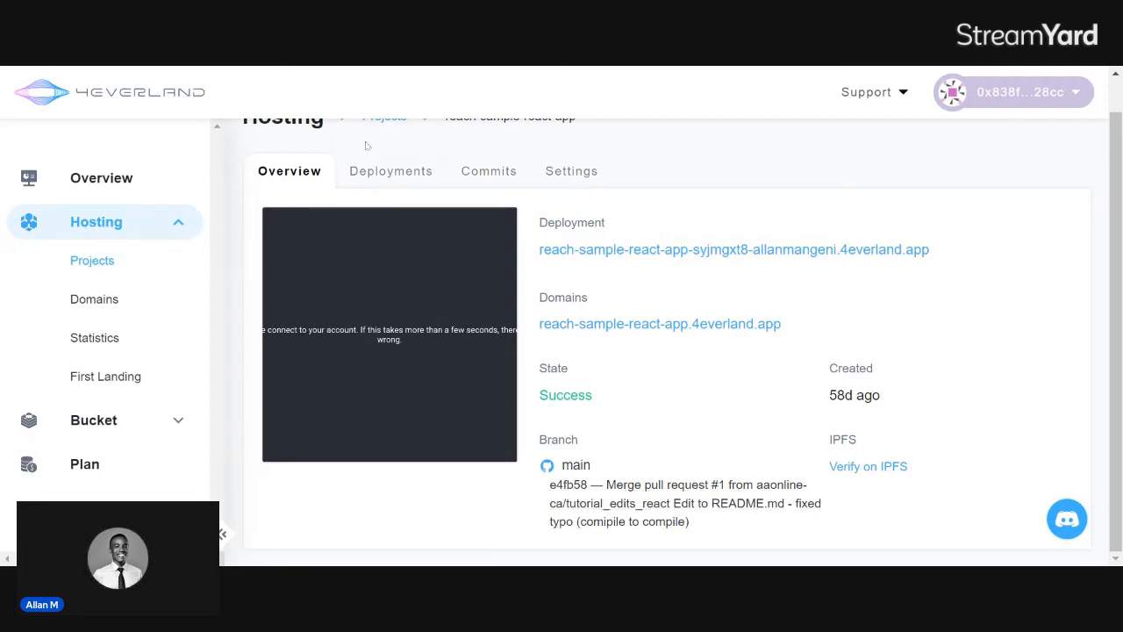
Examine the deployments of reach-sample-react-app and look through its commit history.
left_click(384, 182)
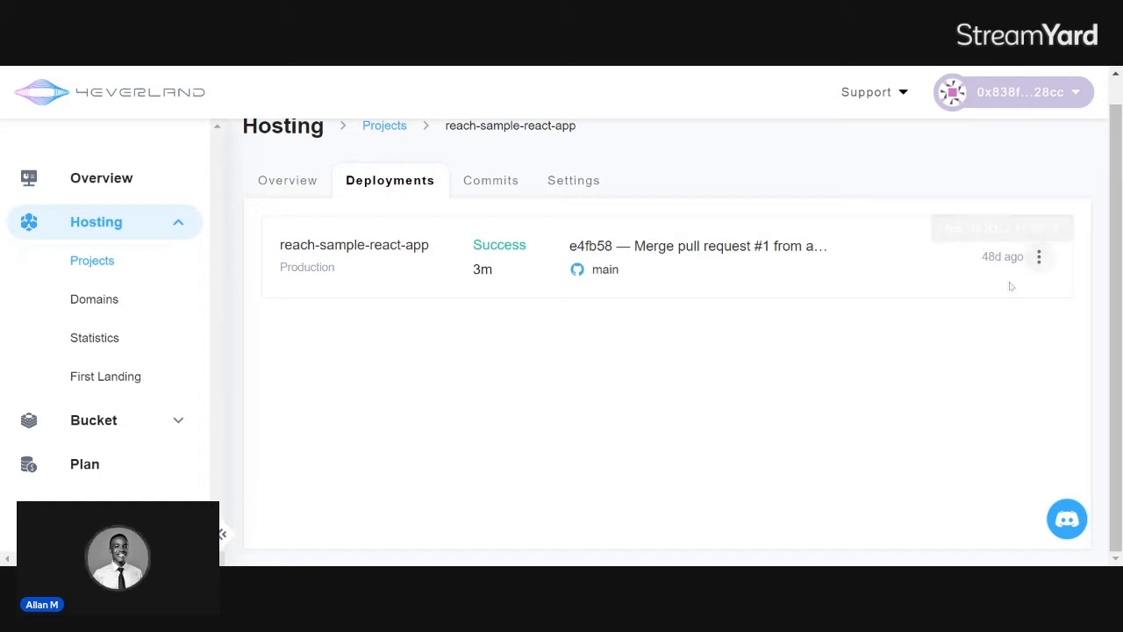
left_click(488, 184)
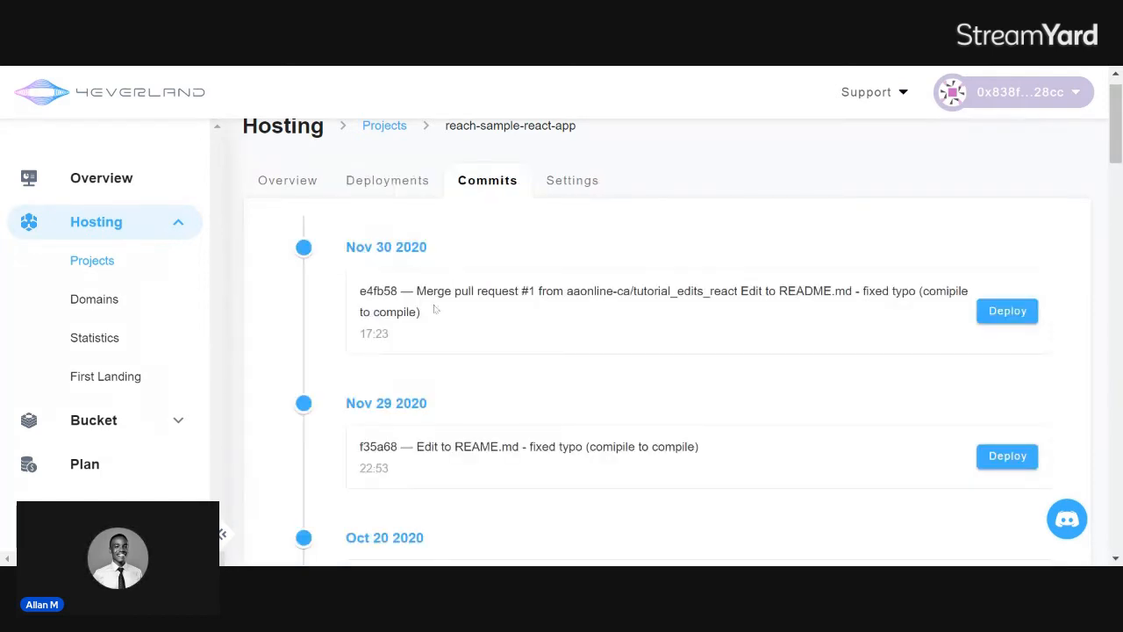
scroll(334, 293, "down", 2)
scroll(333, 285, "down", 1)
scroll(331, 281, "up", 3)
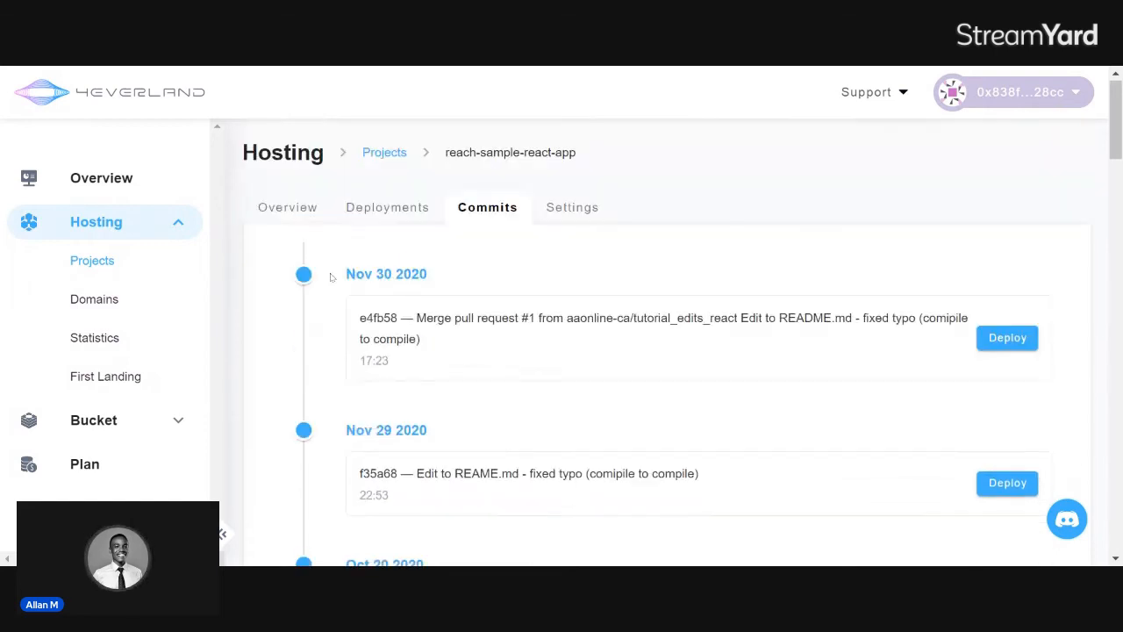
scroll(562, 289, "down", 8)
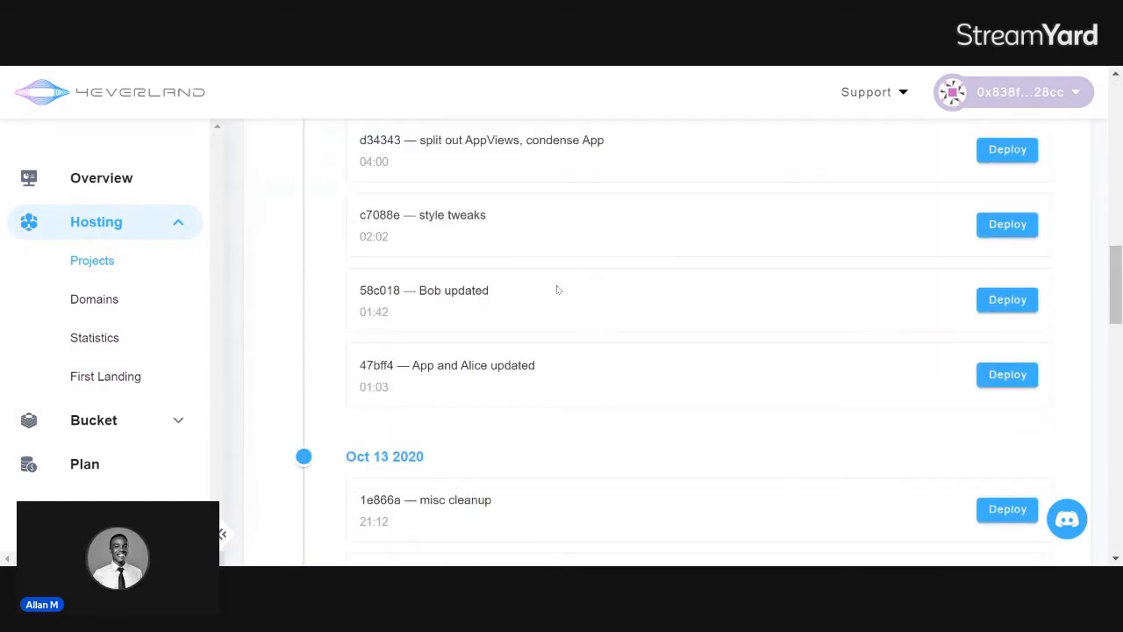
scroll(552, 282, "up", 3)
scroll(552, 282, "up", 6)
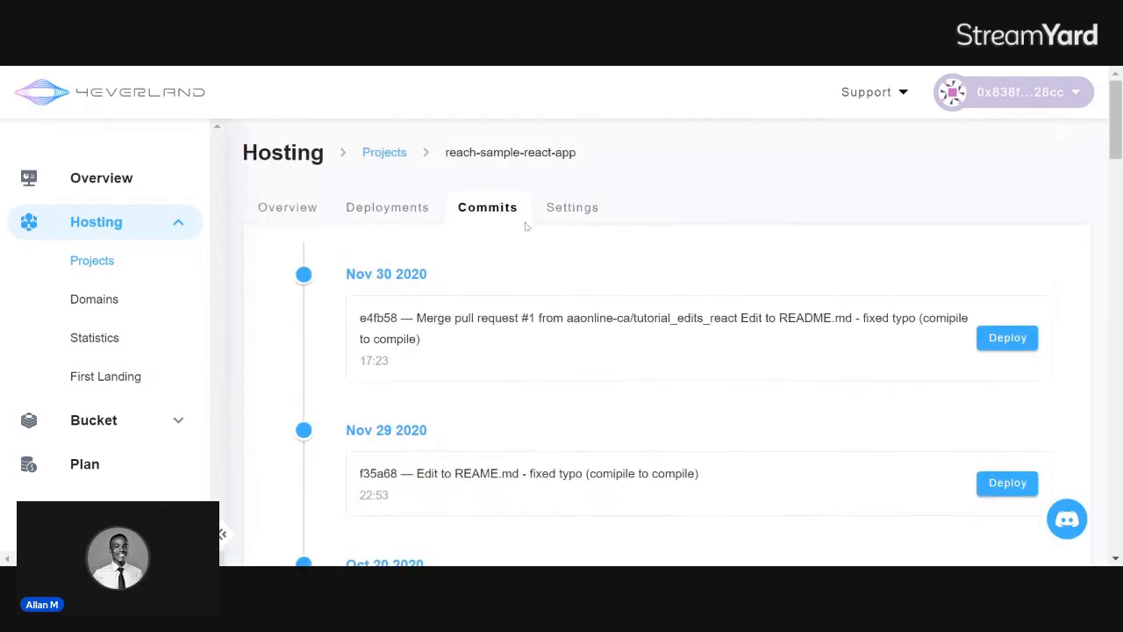
Show the general settings of reach-sample-react-app and examine the project name field.
left_click(569, 213)
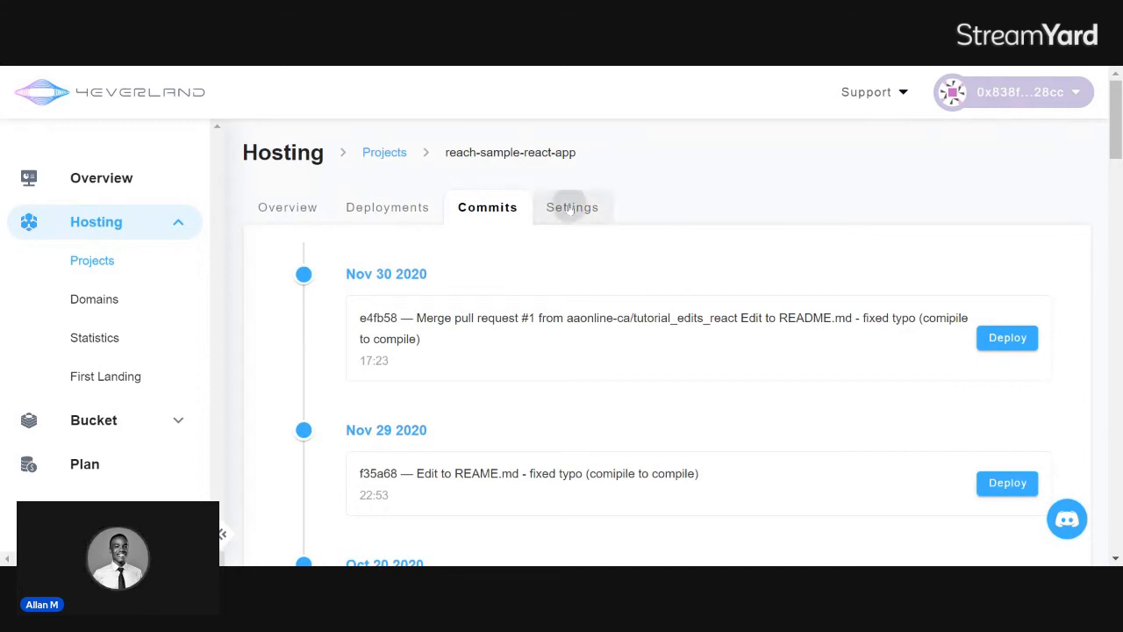
scroll(335, 260, "down", 2)
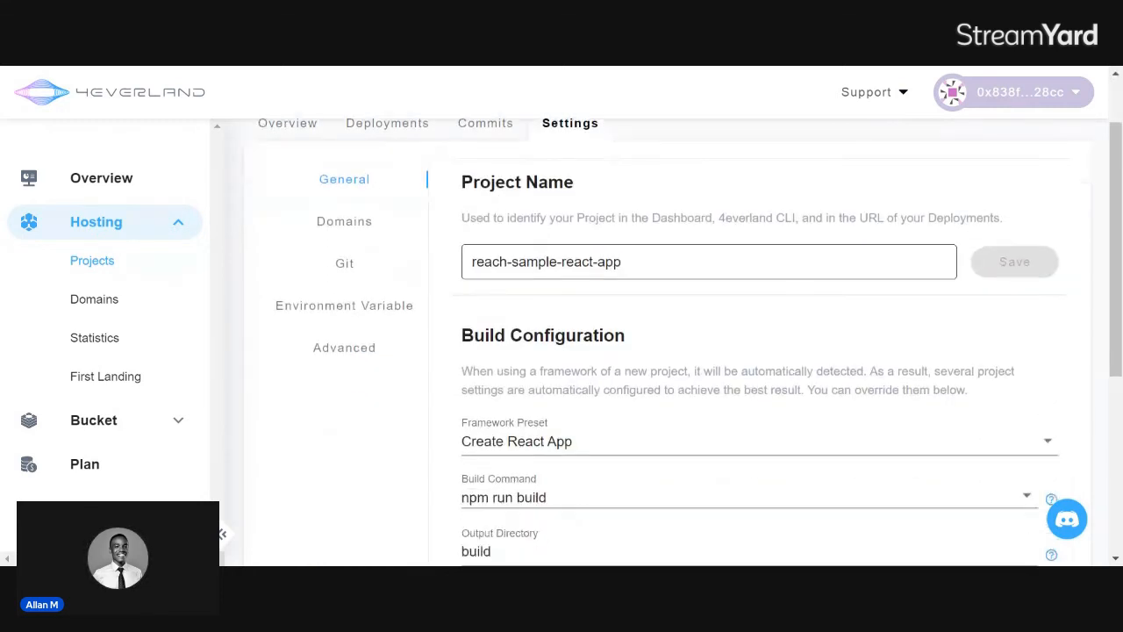
scroll(334, 259, "up", 2)
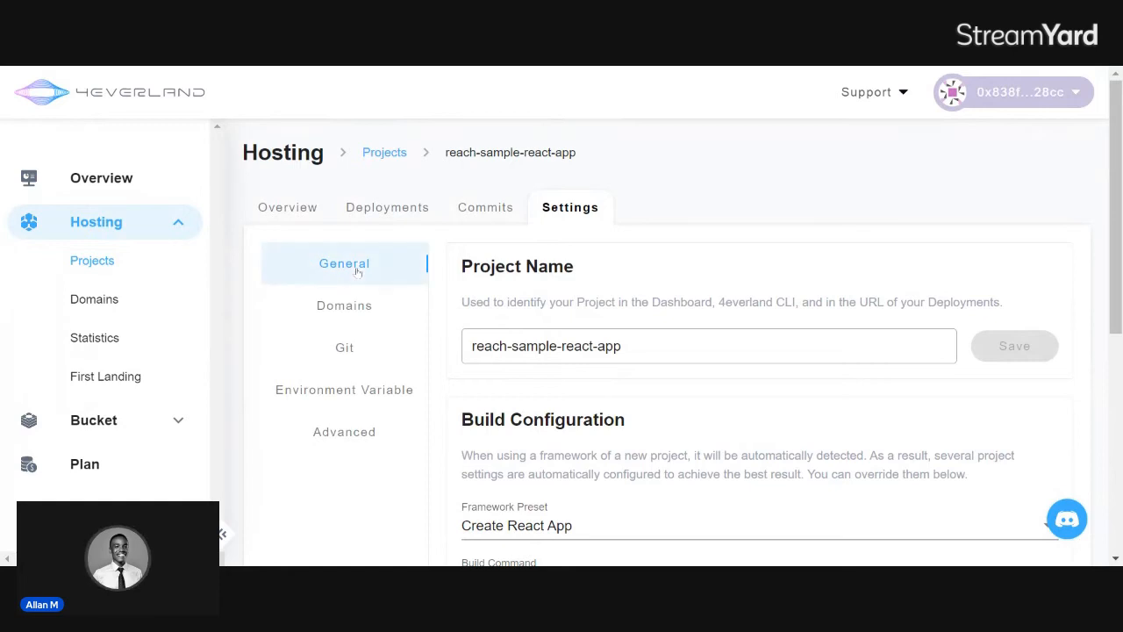
scroll(719, 258, "down", 4)
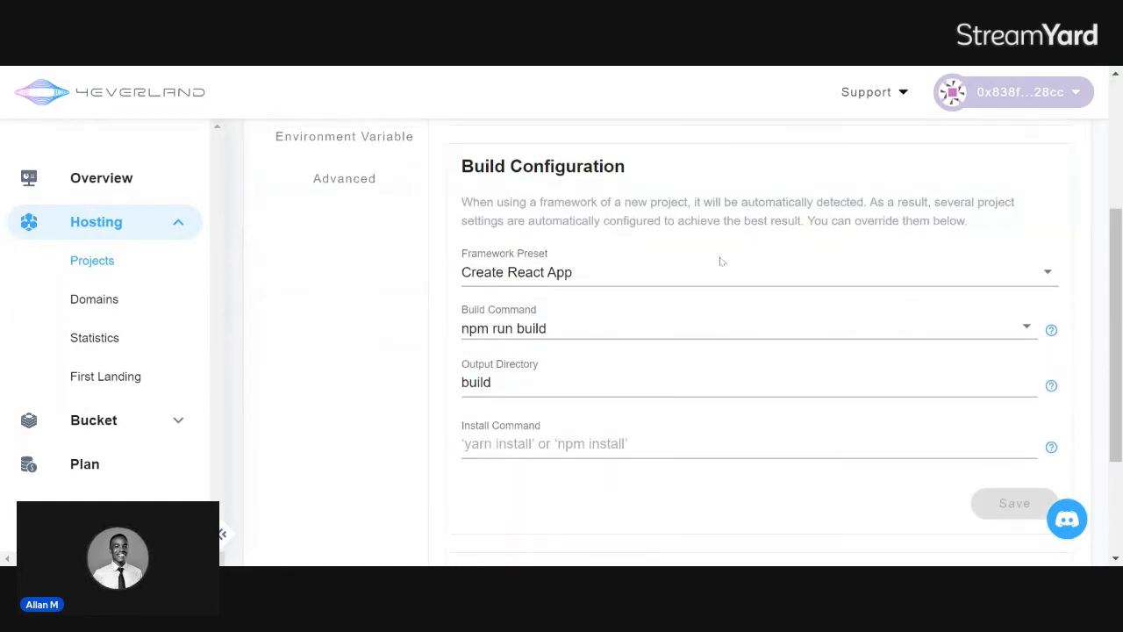
scroll(710, 261, "up", 3)
left_click(667, 259)
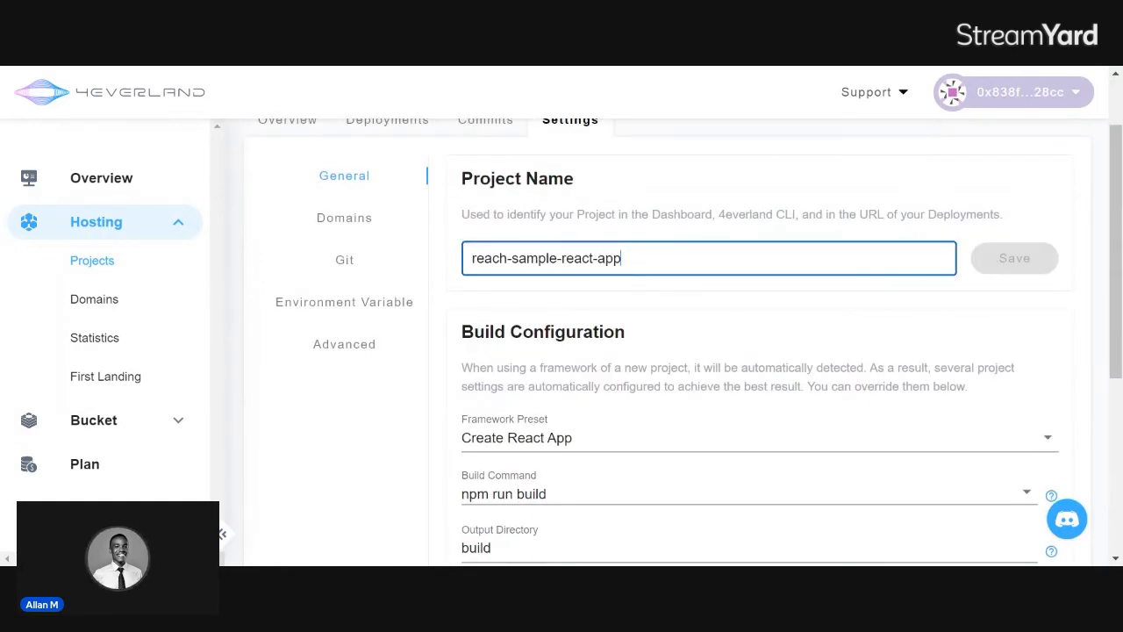
Review the project's build configuration, including the output directory and install command, and its root directory setting.
scroll(702, 334, "down", 5)
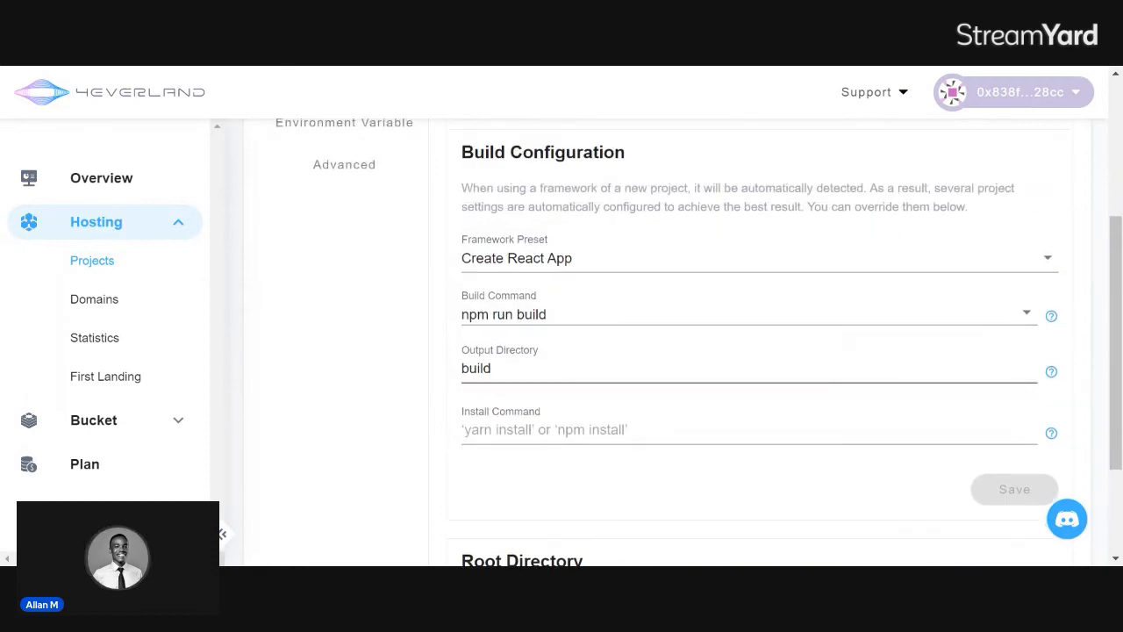
scroll(533, 261, "up", 3)
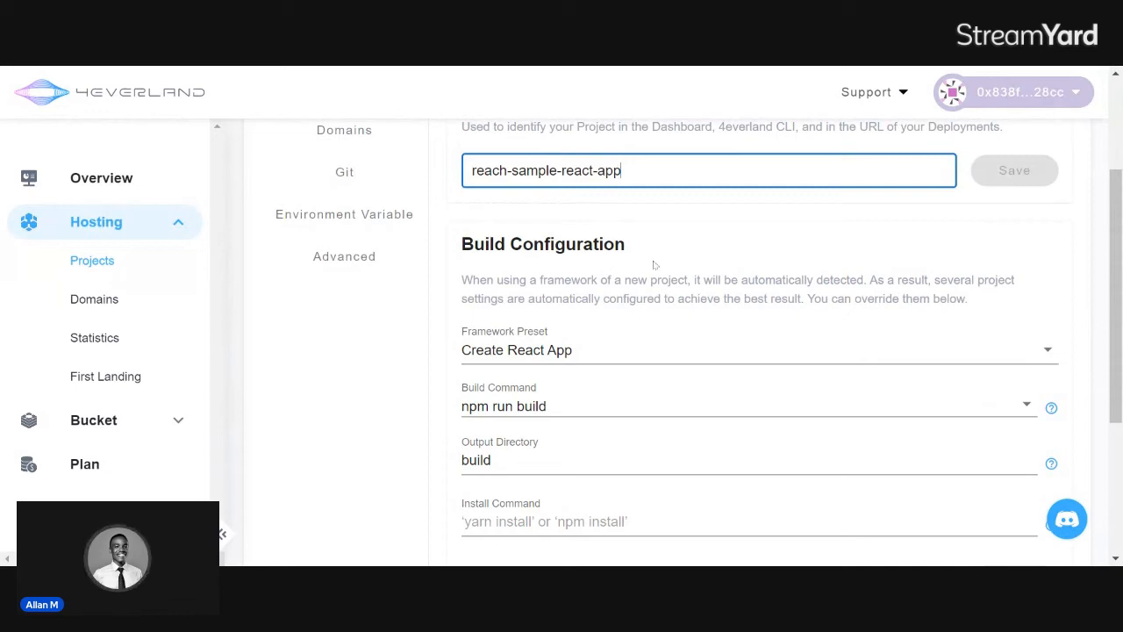
scroll(567, 327, "down", 1)
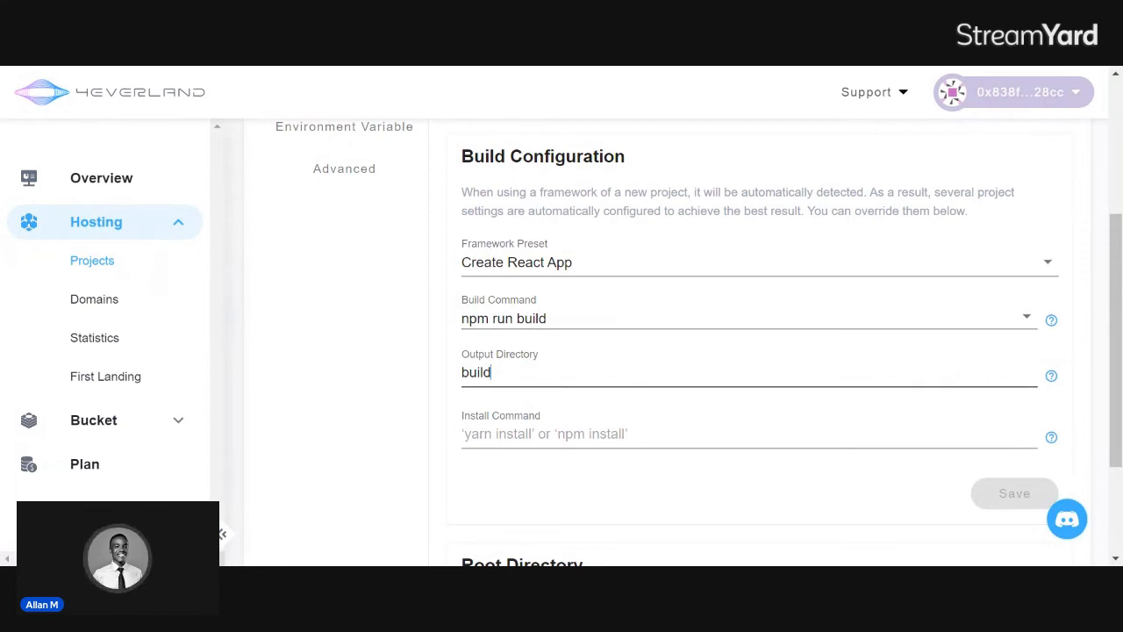
left_click(495, 372)
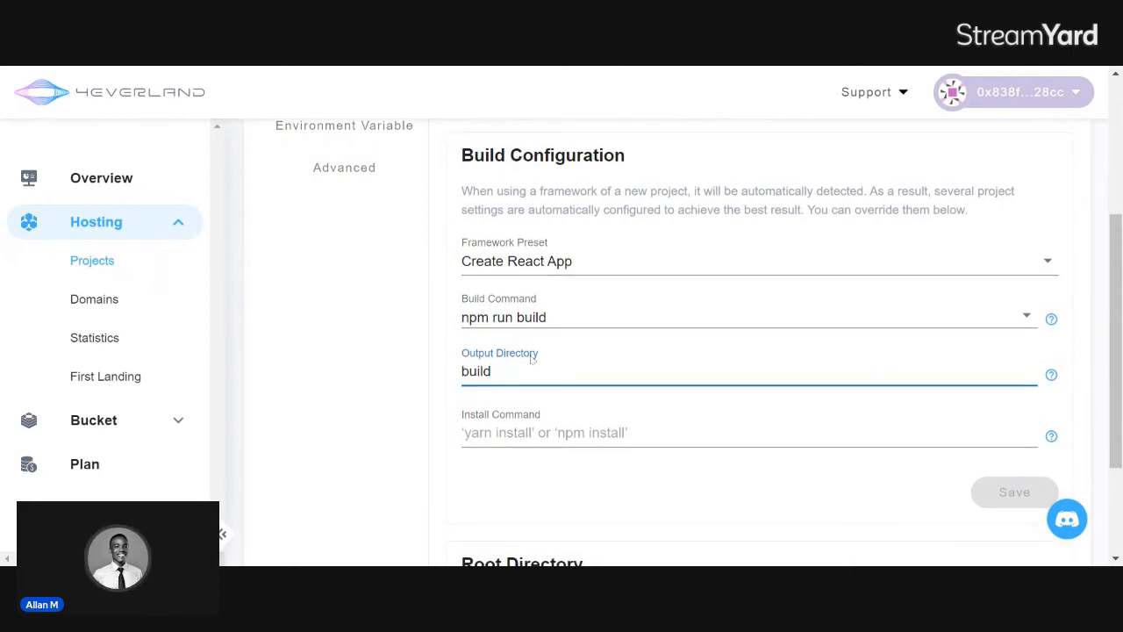
scroll(529, 363, "down", 2)
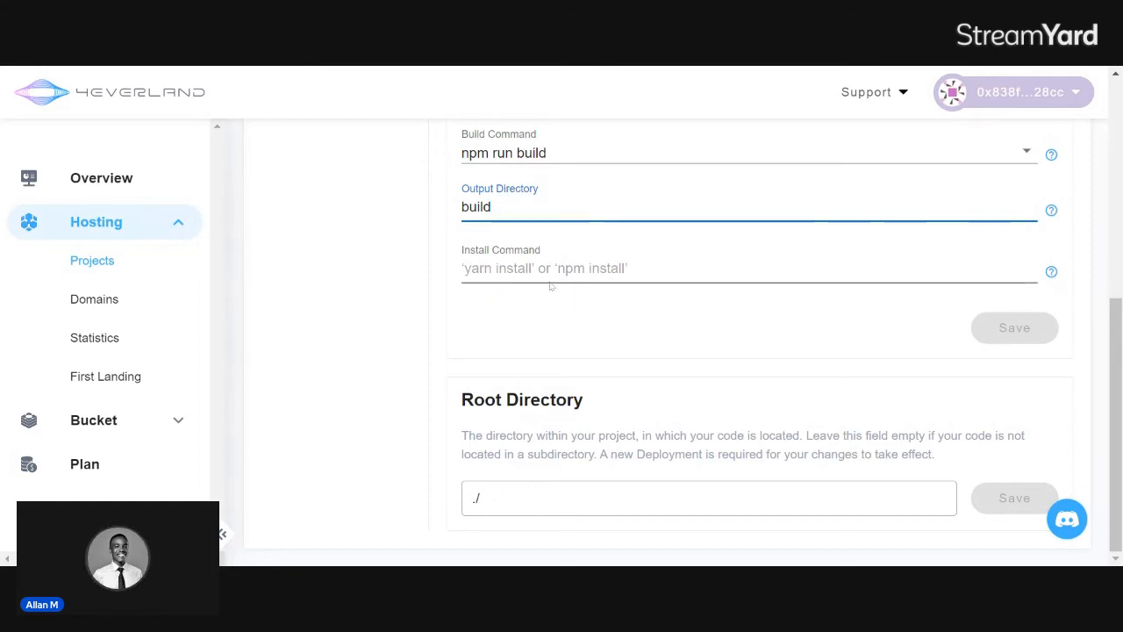
left_click(462, 269)
left_click(465, 321)
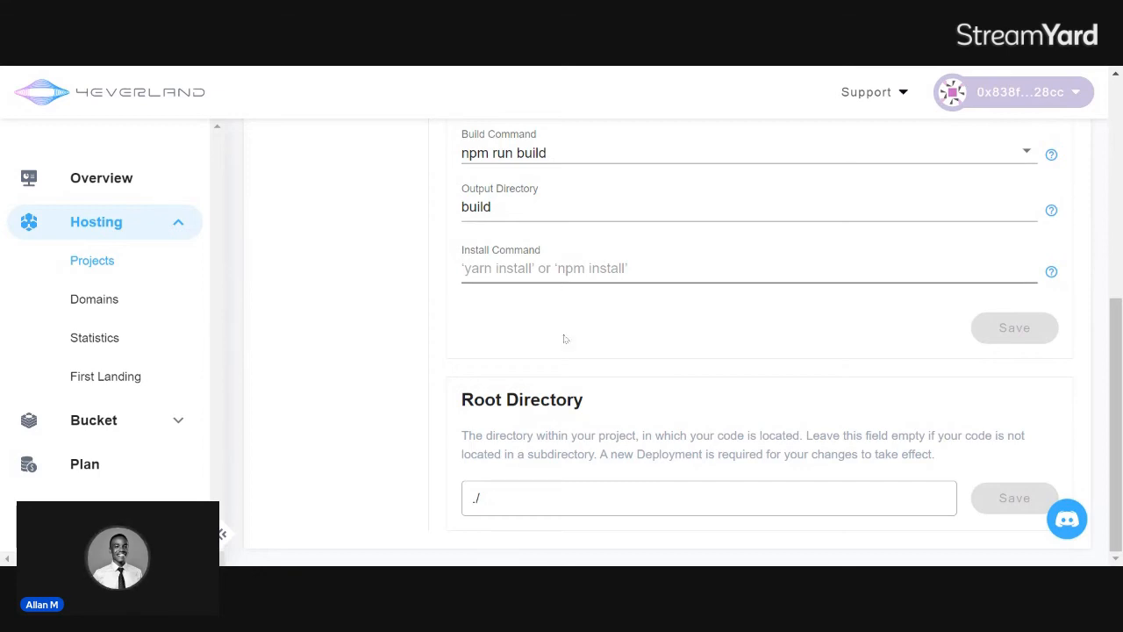
scroll(527, 351, "up", 10)
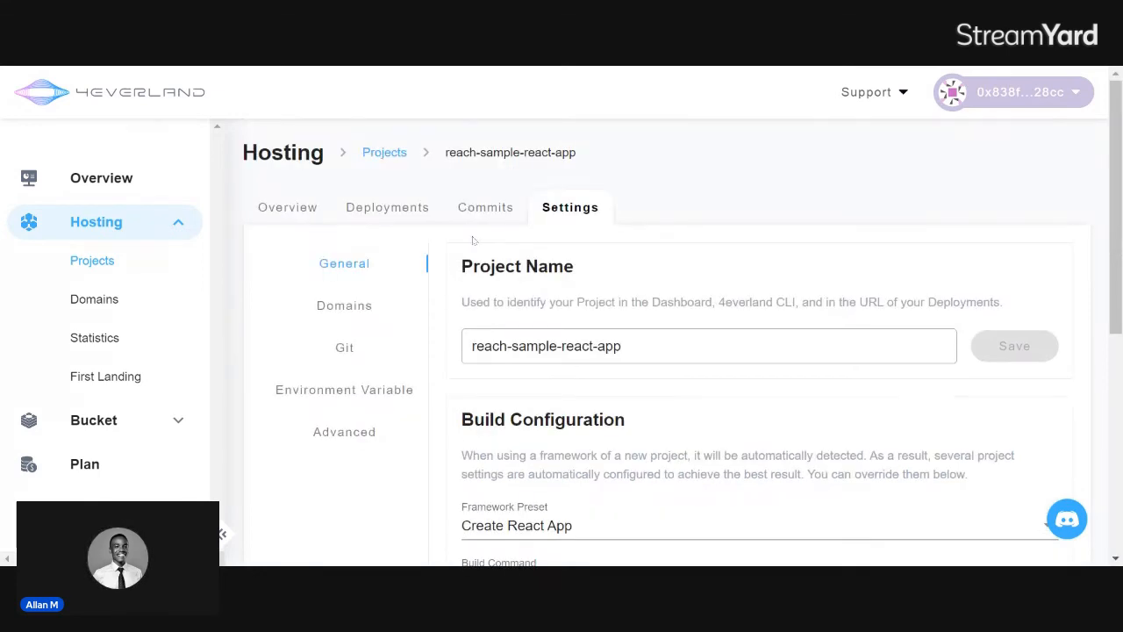
Show the project's domain settings and examine the fields for custom, SNS and ENS domains.
scroll(472, 239, "down", 1)
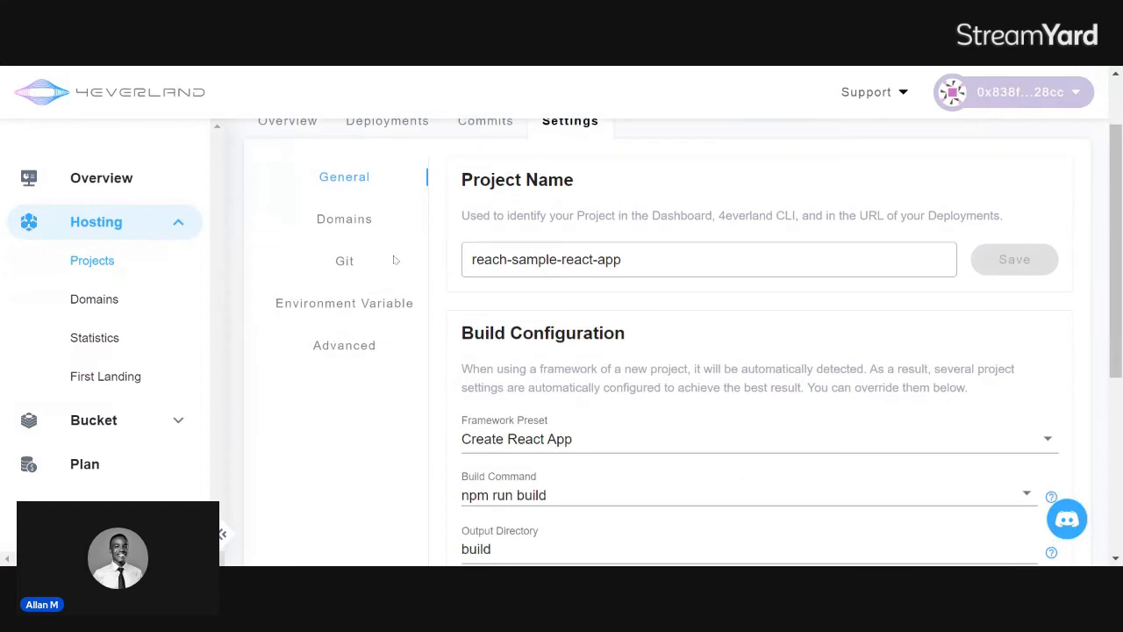
left_click(347, 230)
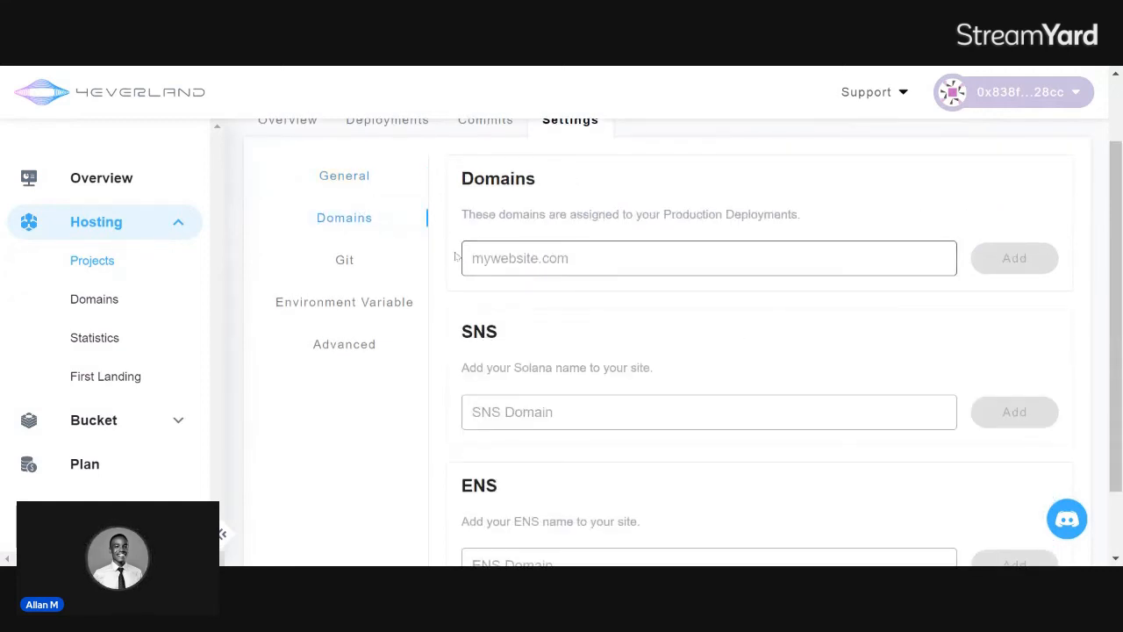
left_click(514, 246)
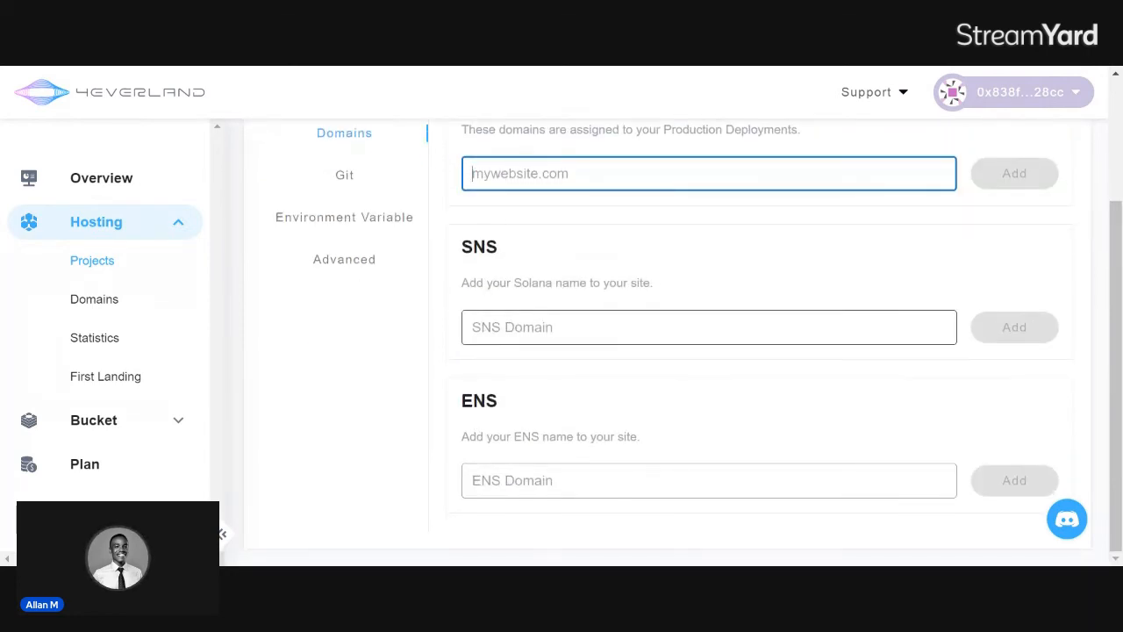
left_click(708, 327)
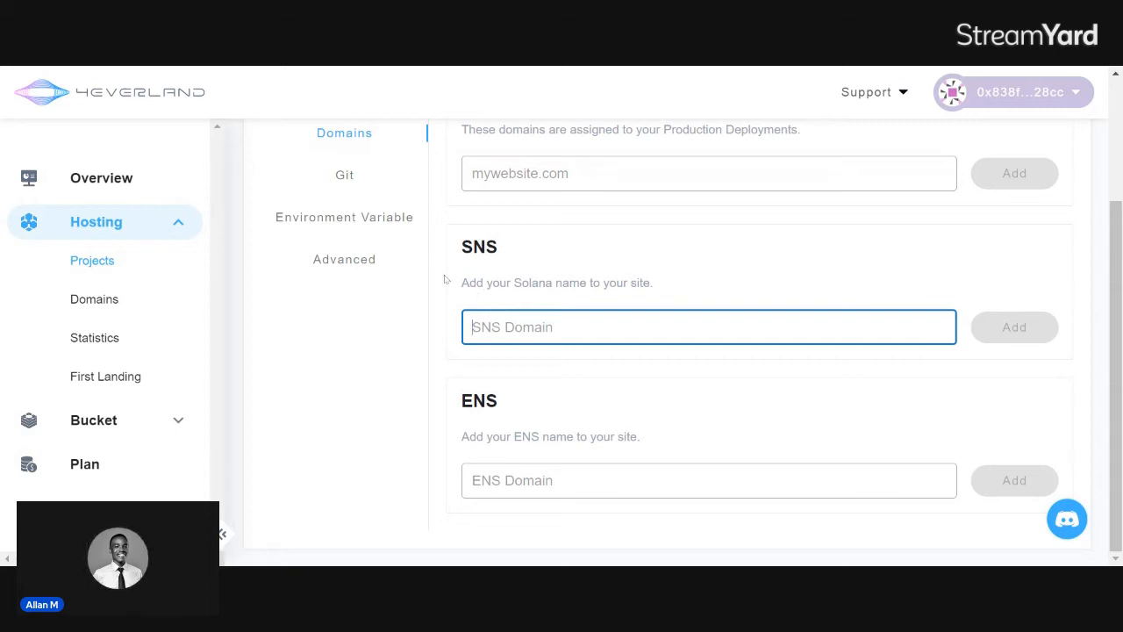
Review the project's Git settings for the connected repository and deploy hooks, and choose main in the production branch list without saving.
left_click(358, 168)
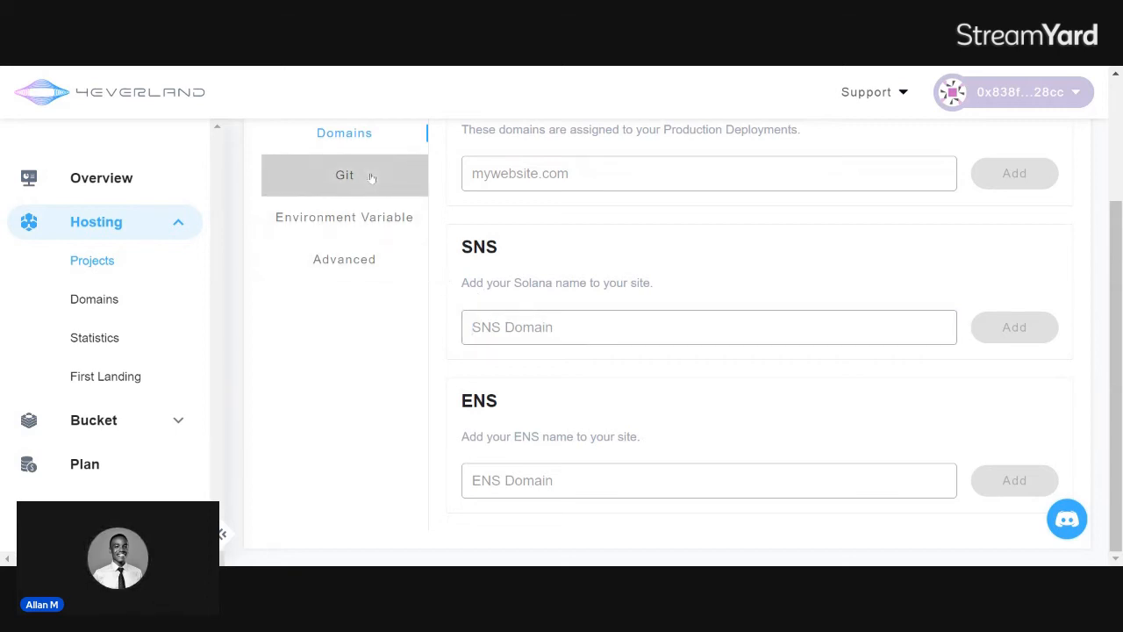
scroll(692, 279, "down", 1)
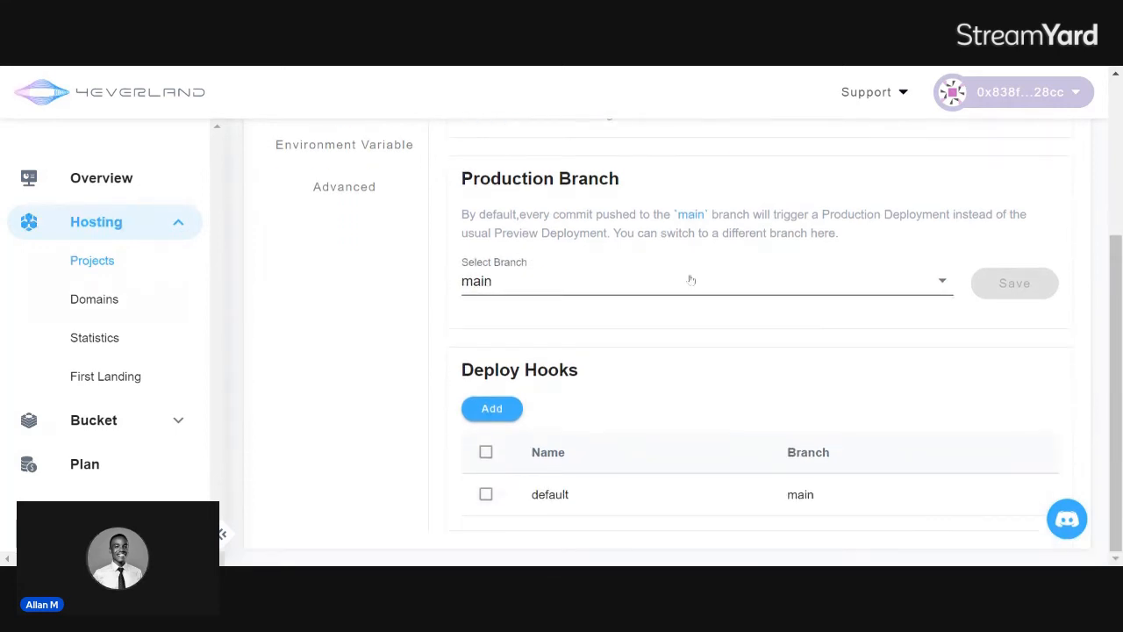
scroll(679, 277, "up", 1)
scroll(713, 239, "up", 1)
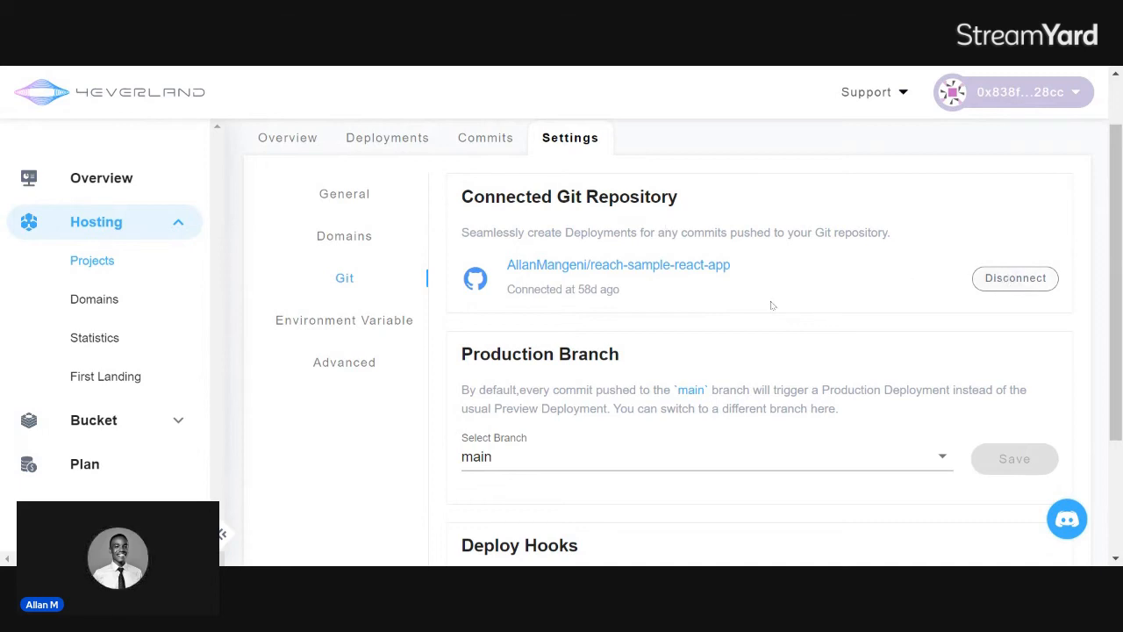
scroll(755, 303, "down", 2)
left_click(519, 285)
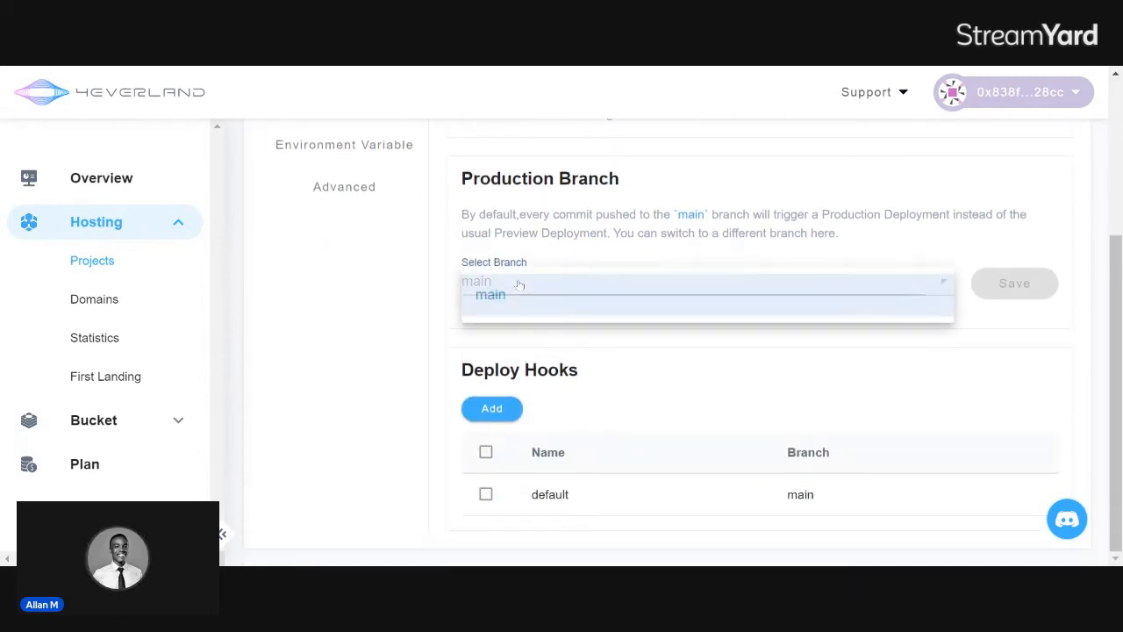
left_click(520, 293)
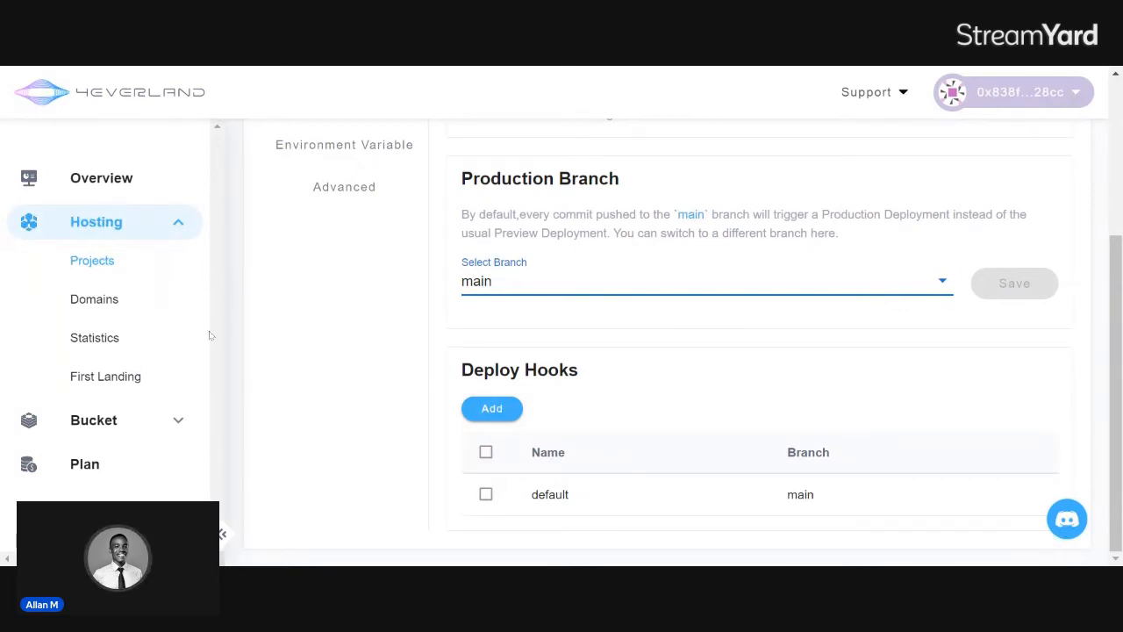
scroll(642, 351, "up", 3)
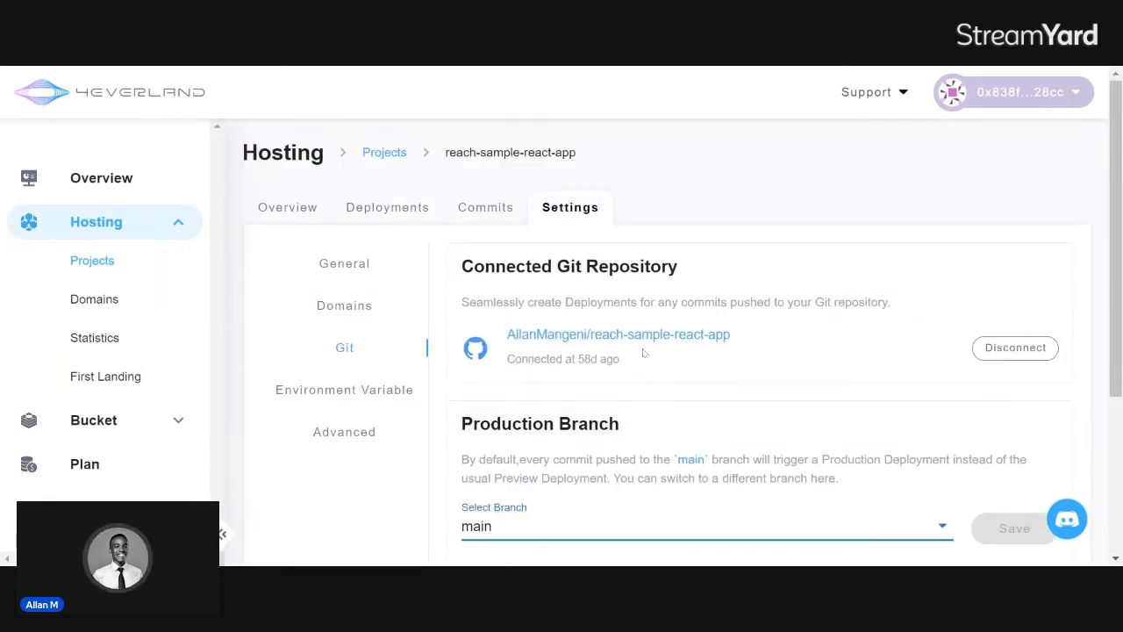
Look at the project's environment variable settings and its advanced options for directory listing, statistics and deletion.
scroll(642, 352, "down", 3)
left_click(368, 168)
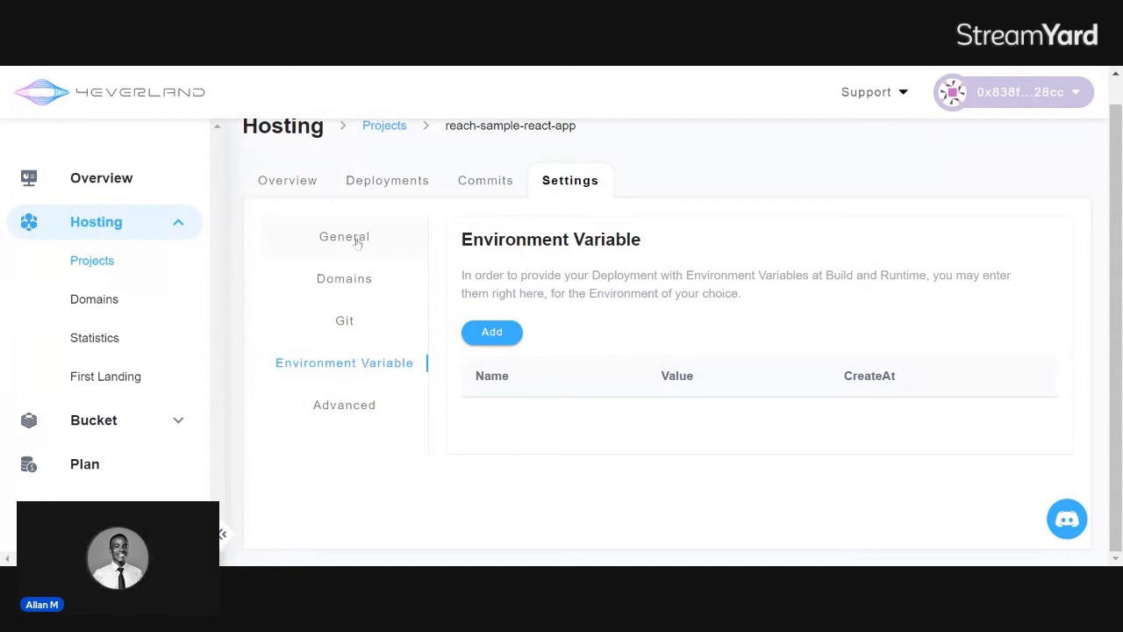
left_click(344, 405)
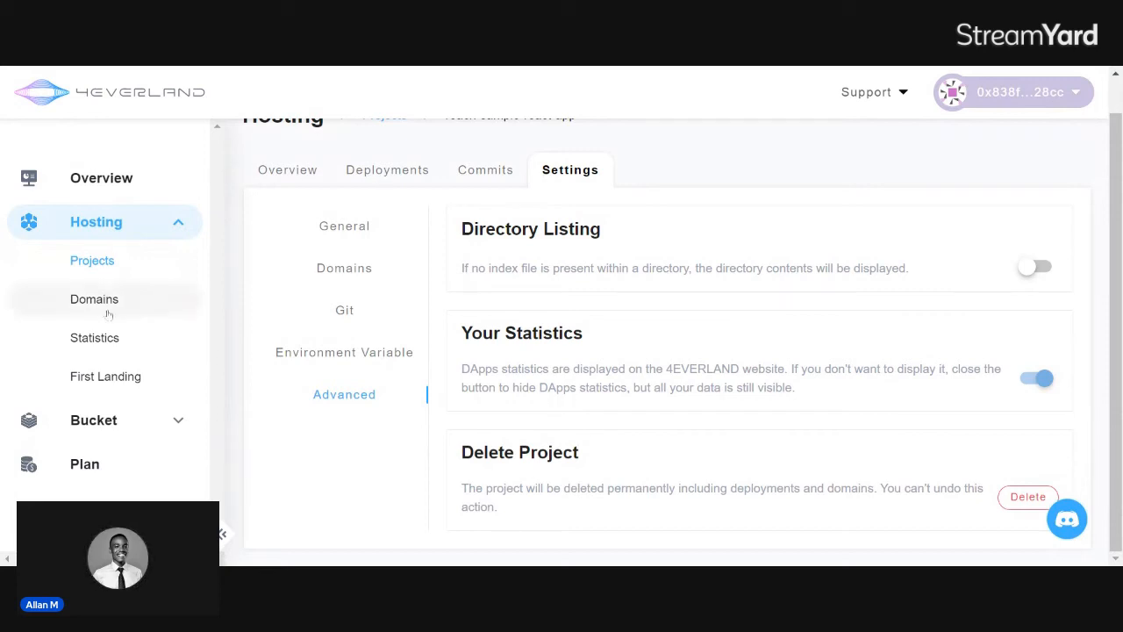
Show the hosting statistics for reach-sample-react-app and examine its user totals and User Analysis charts.
left_click(93, 347)
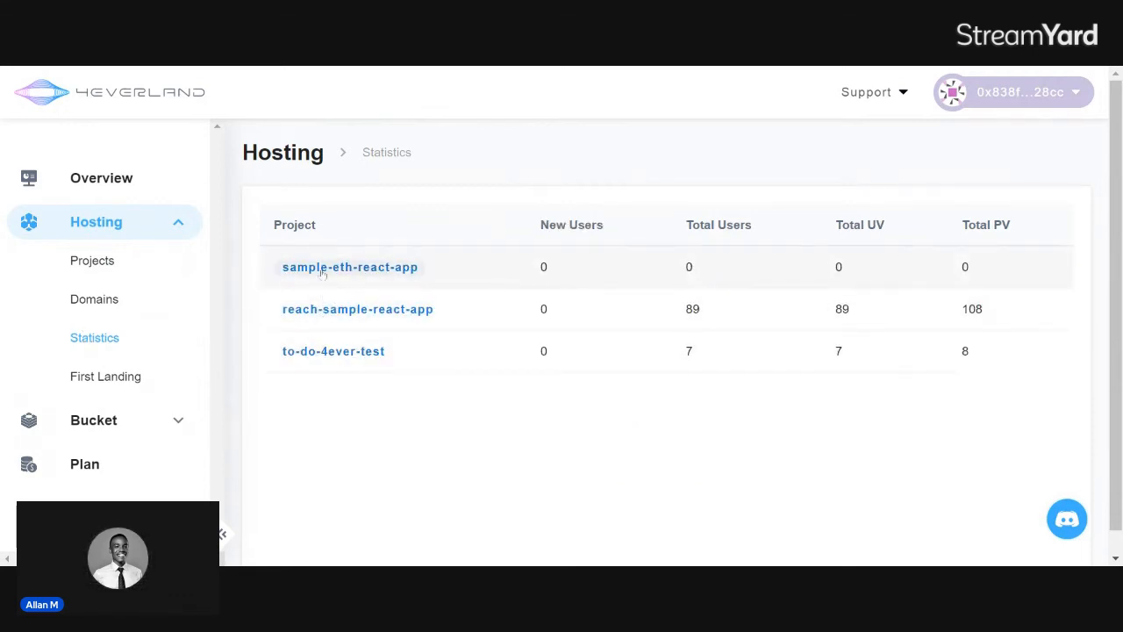
left_click(314, 312)
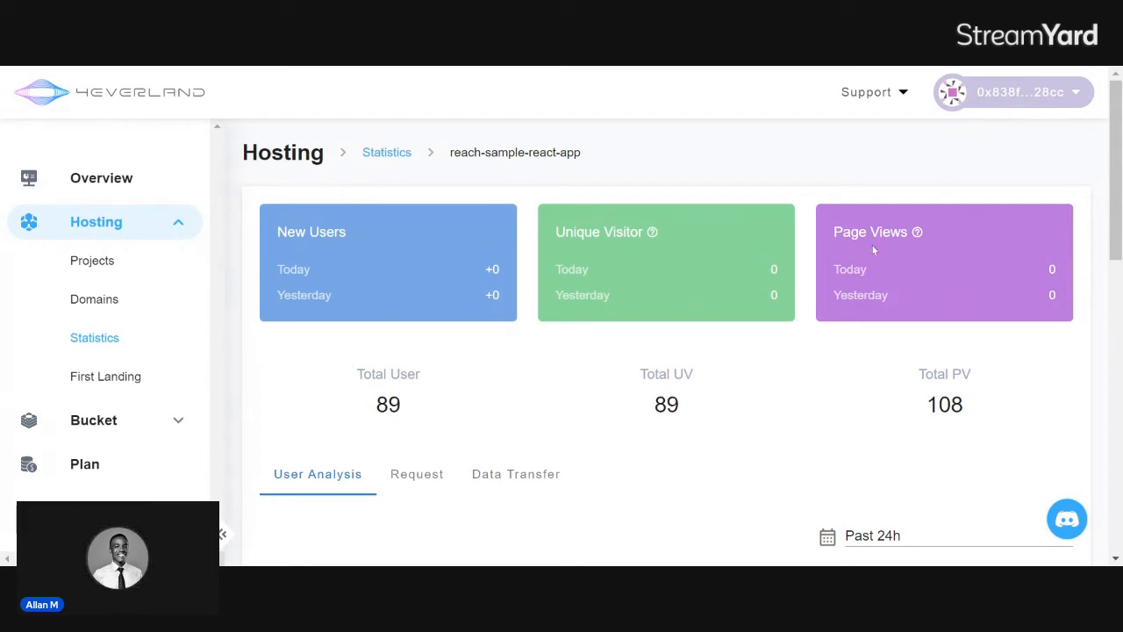
scroll(694, 450, "down", 3)
scroll(476, 393, "up", 2)
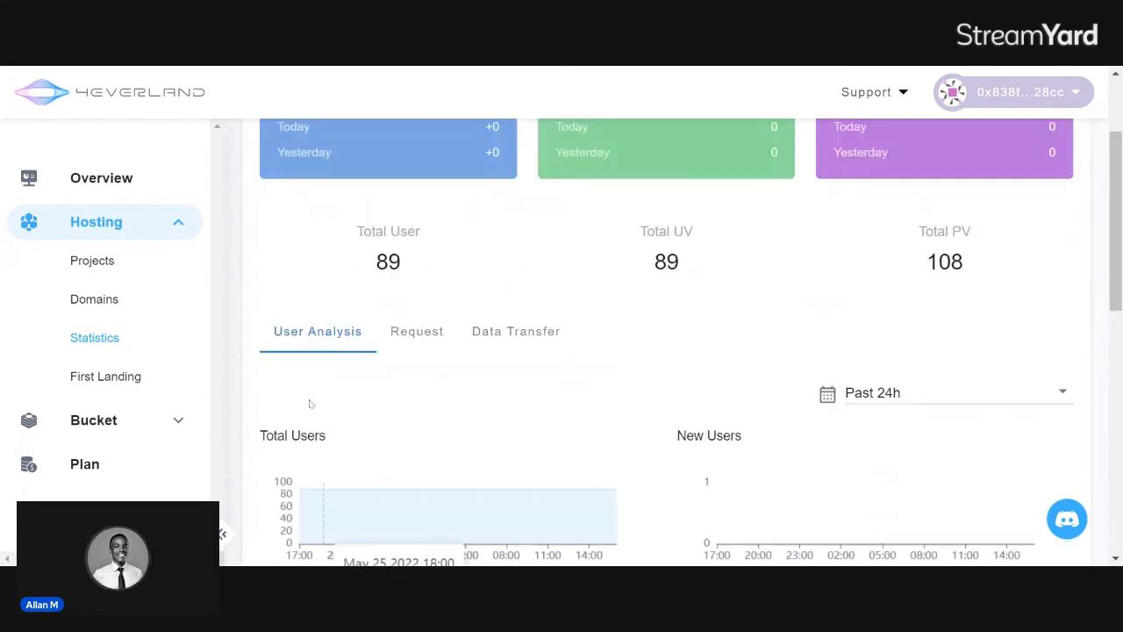
scroll(378, 321, "down", 1)
scroll(433, 293, "down", 3)
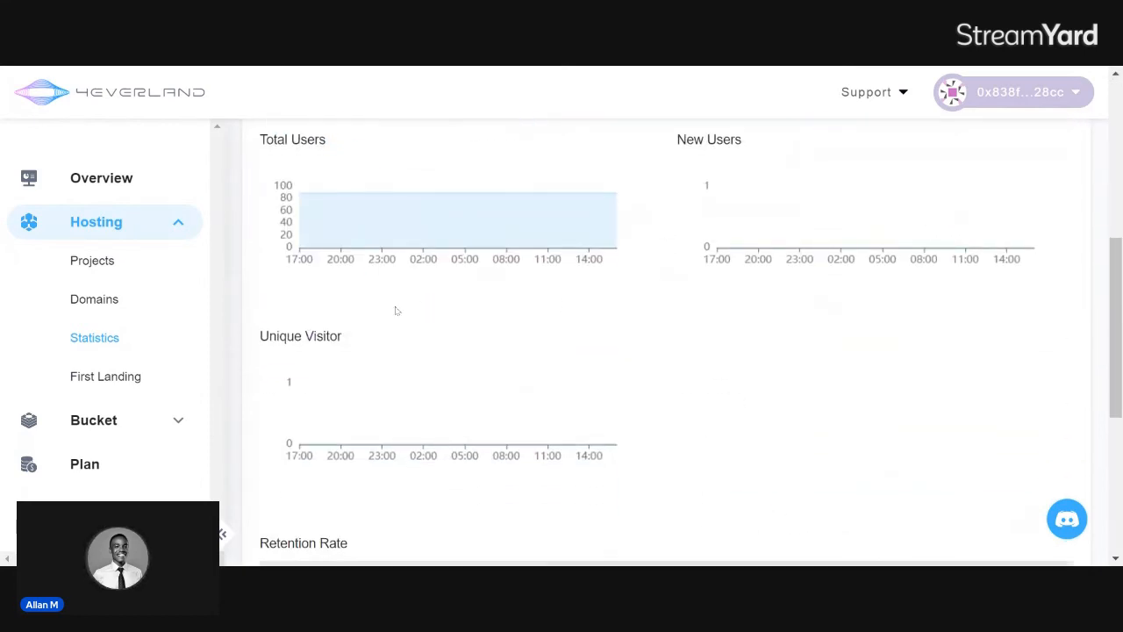
scroll(496, 219, "up", 1)
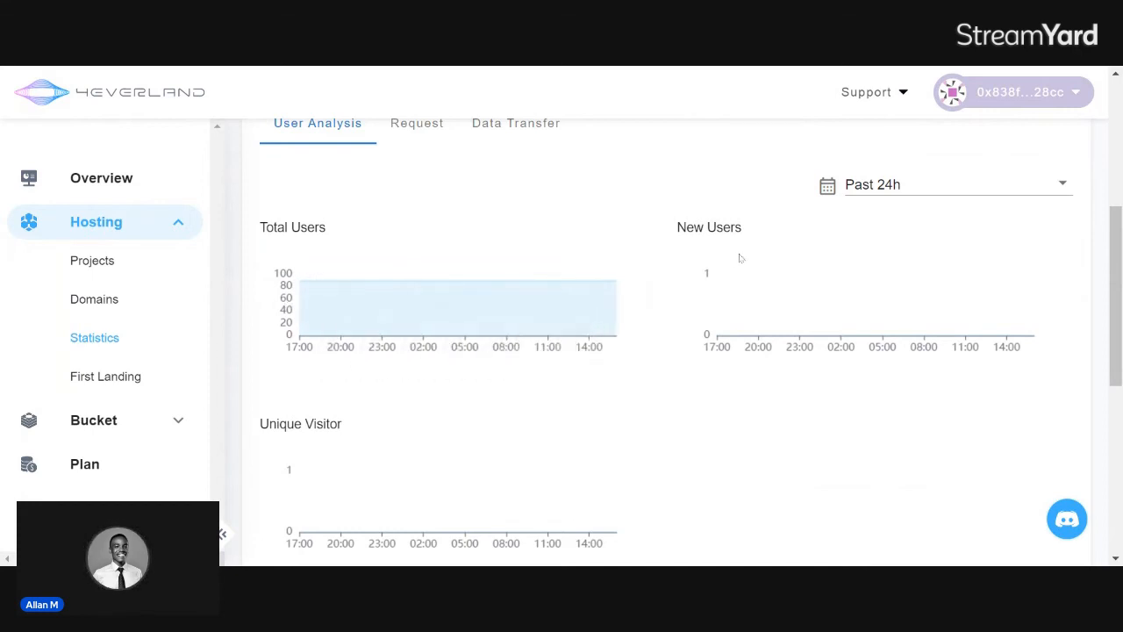
scroll(780, 296, "down", 2)
scroll(427, 501, "up", 2)
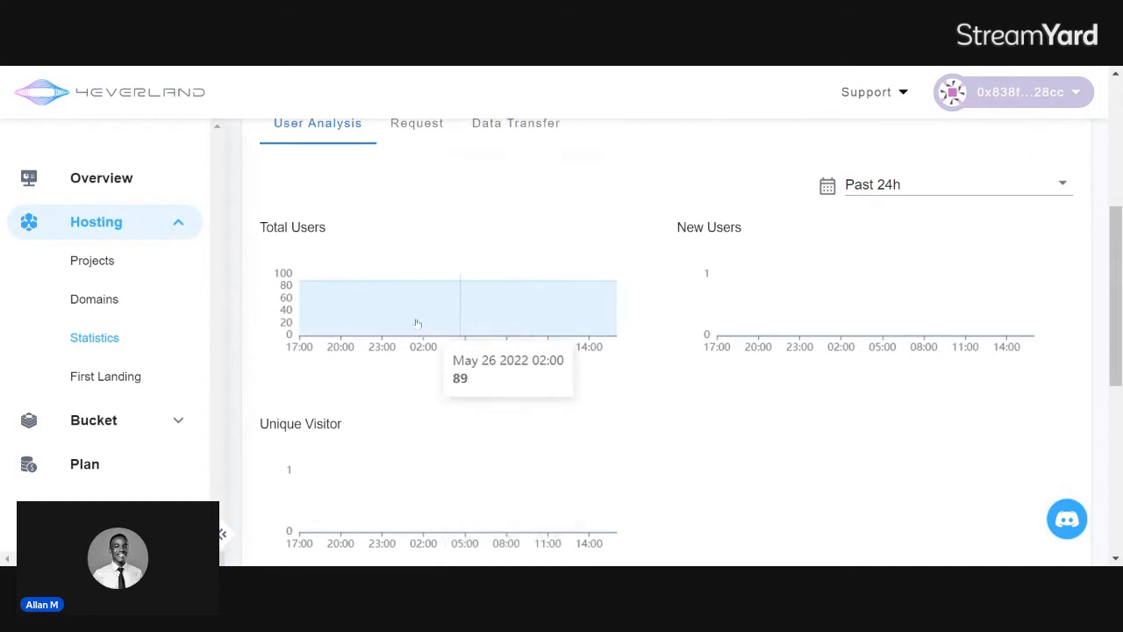
scroll(413, 321, "down", 2)
scroll(414, 321, "down", 3)
scroll(412, 323, "up", 9)
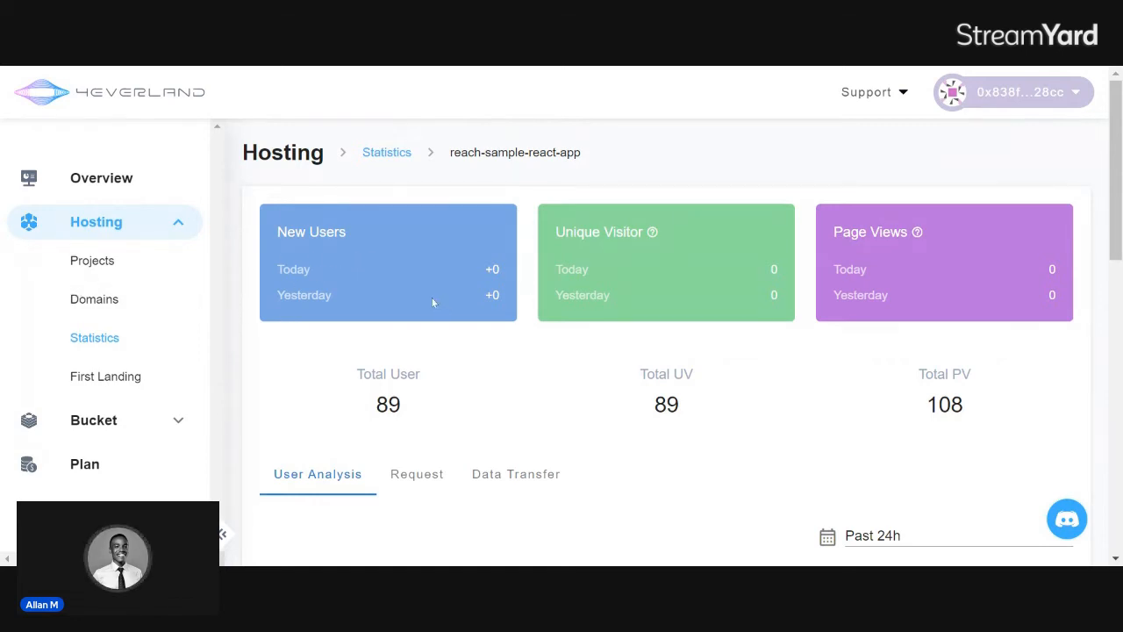
View the project's Request statistics, and look over its Data Transfer statistics for the past 24 hours.
left_click(418, 476)
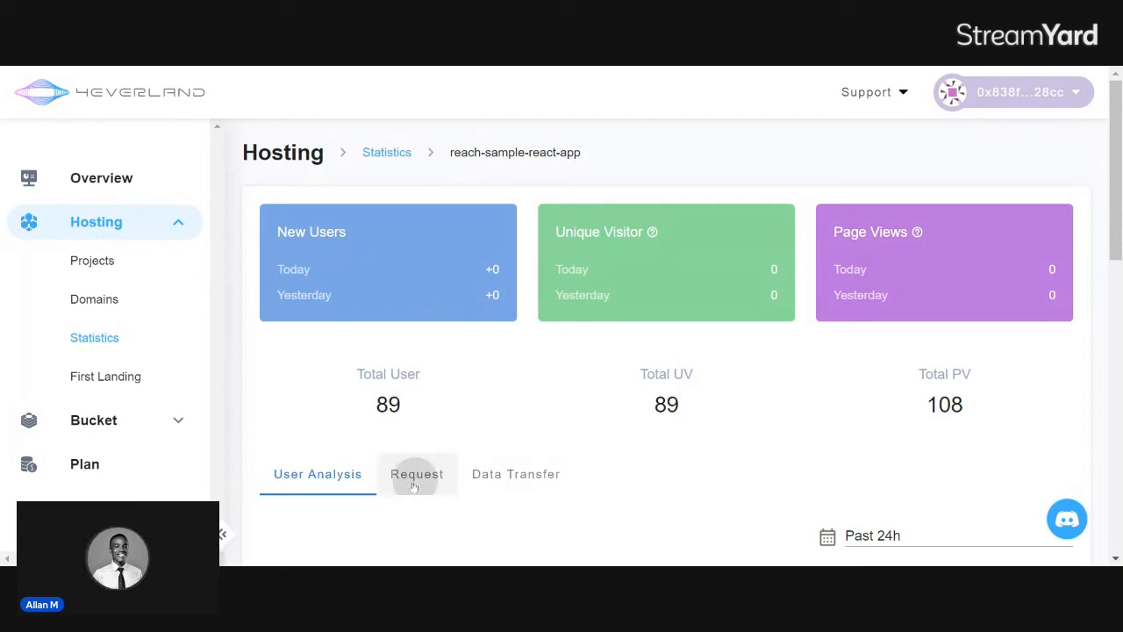
scroll(473, 377, "down", 3)
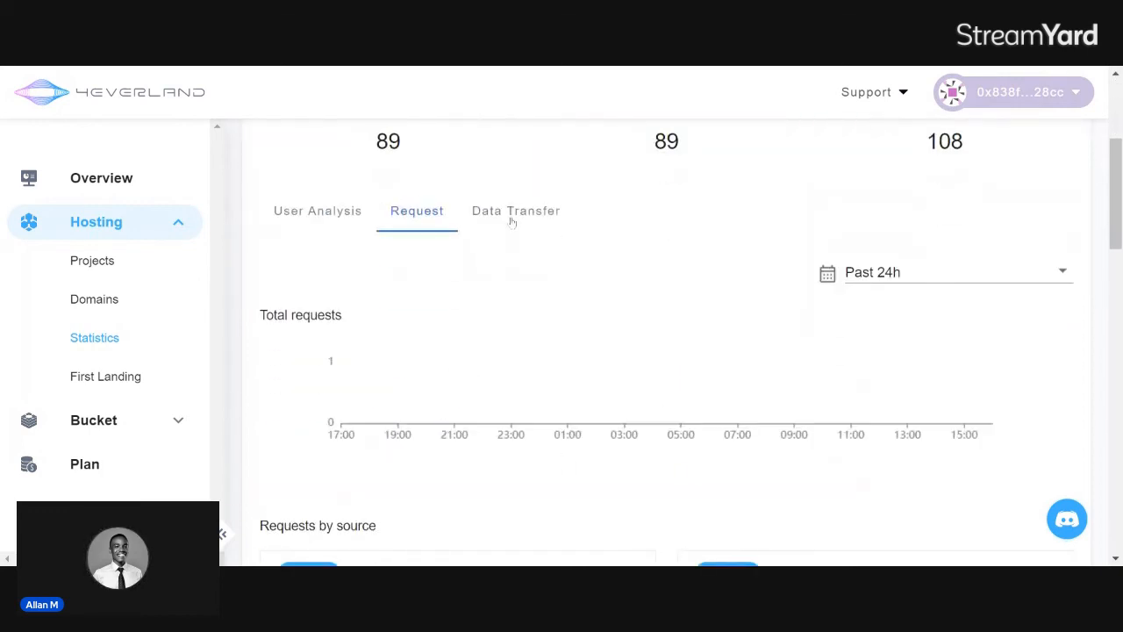
left_click(505, 219)
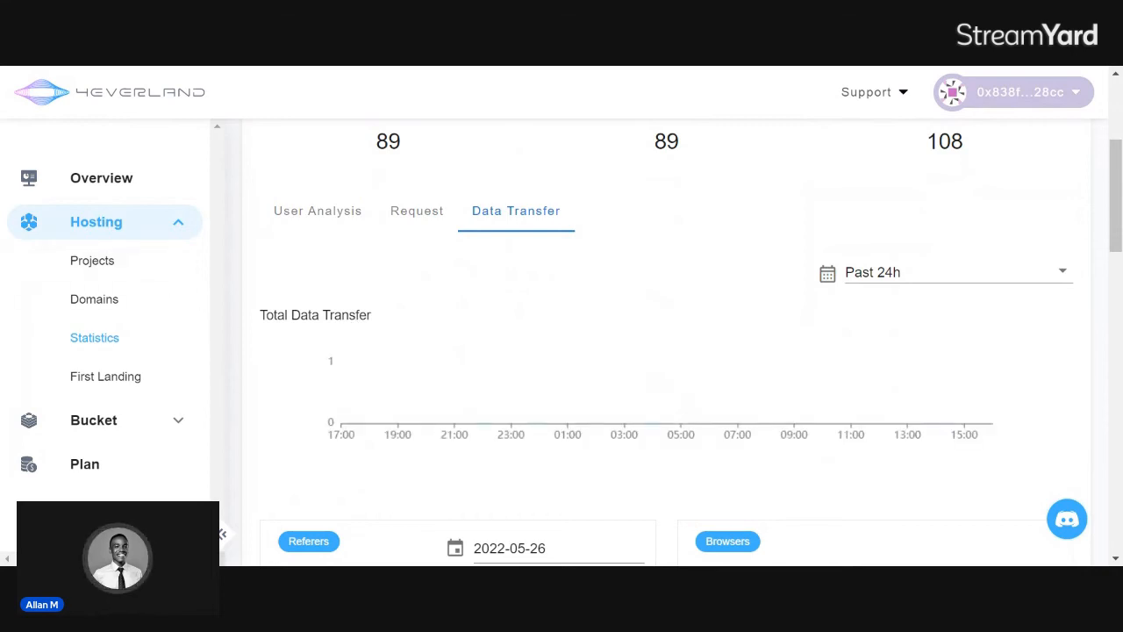
scroll(342, 392, "down", 2)
scroll(342, 392, "up", 5)
scroll(343, 392, "down", 12)
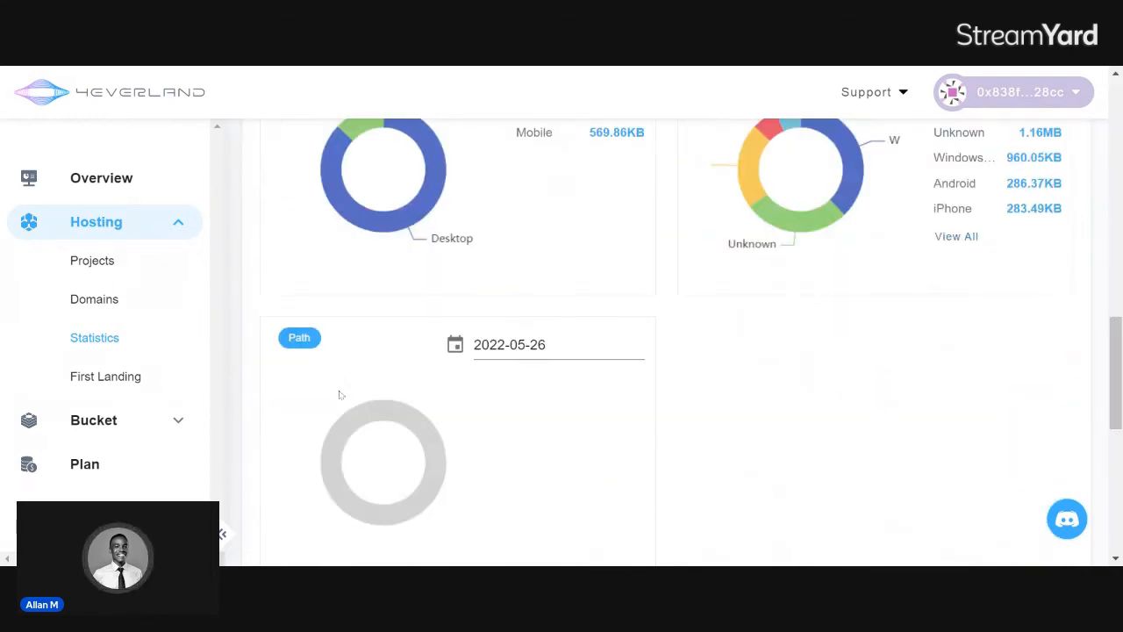
scroll(340, 394, "up", 5)
scroll(338, 391, "down", 3)
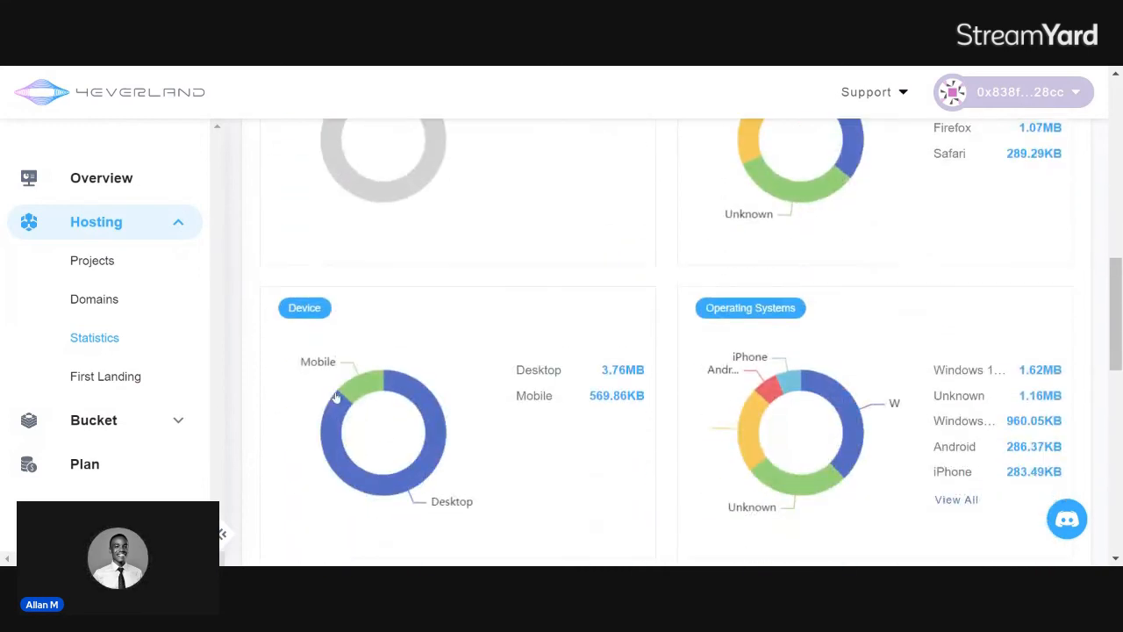
scroll(334, 397, "up", 5)
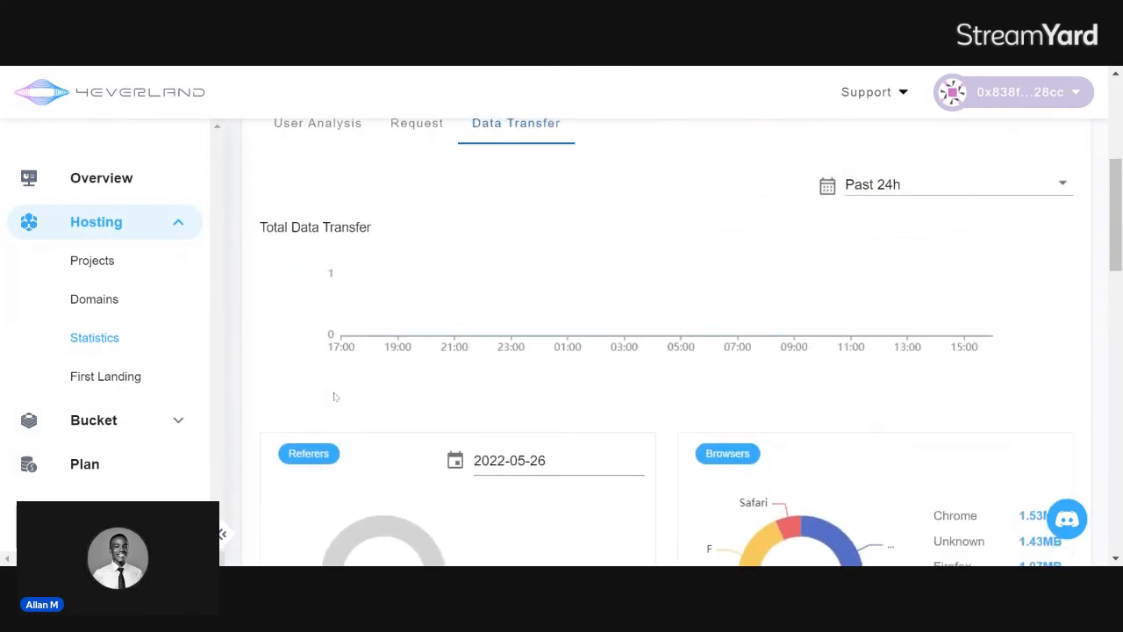
Examine the data transfer breakdowns by browser, device and operating system.
scroll(283, 412, "down", 3)
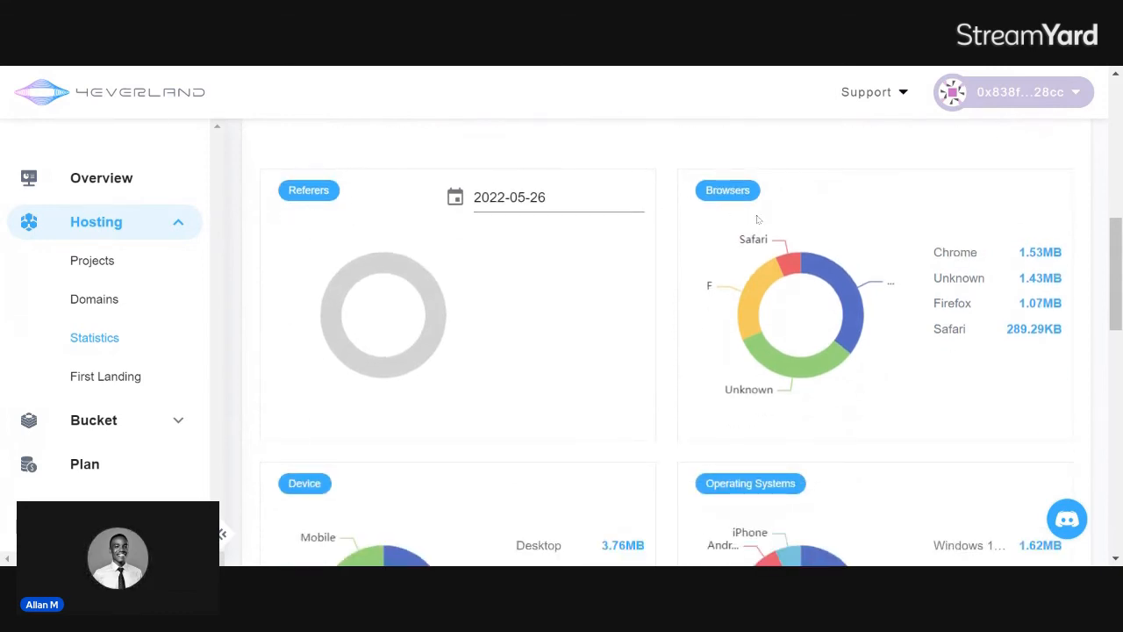
scroll(465, 371, "down", 3)
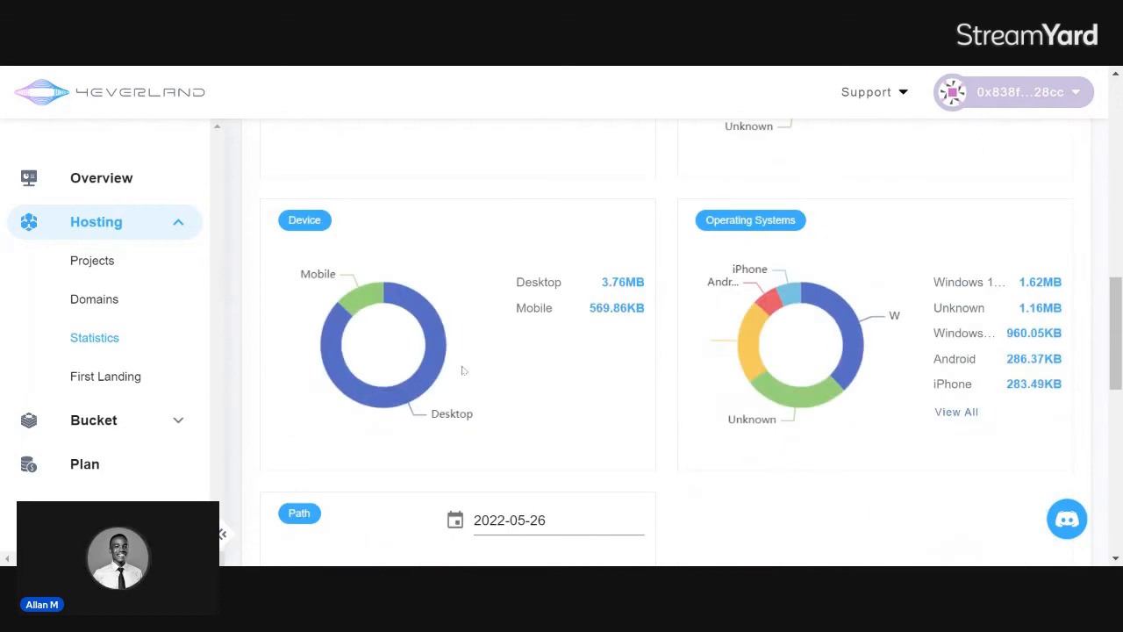
mouse_move(414, 310)
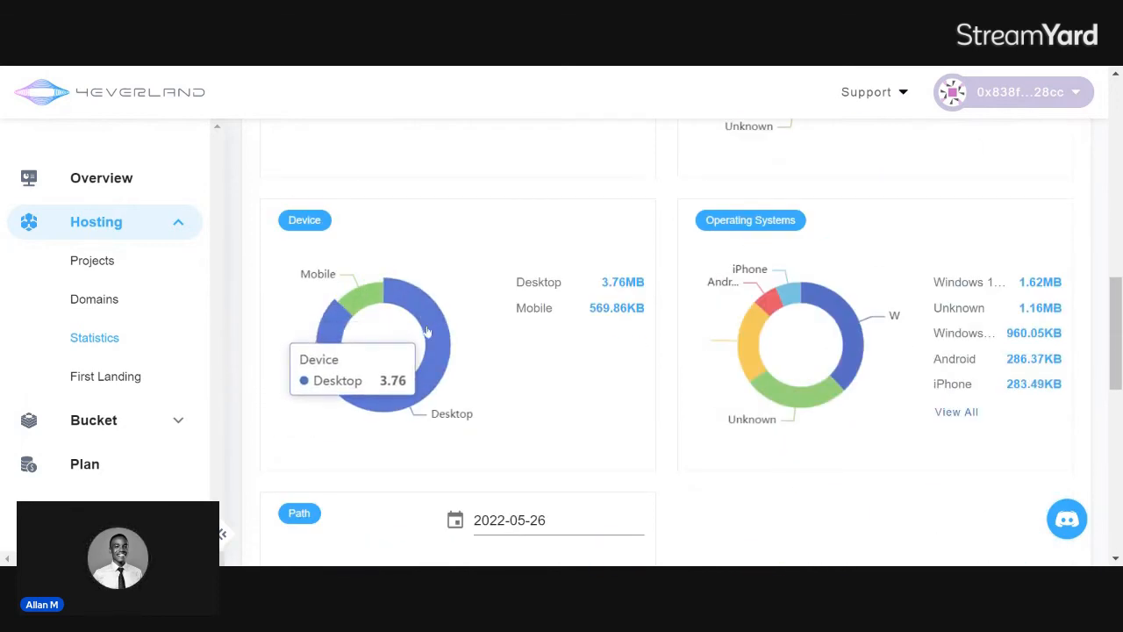
mouse_move(753, 362)
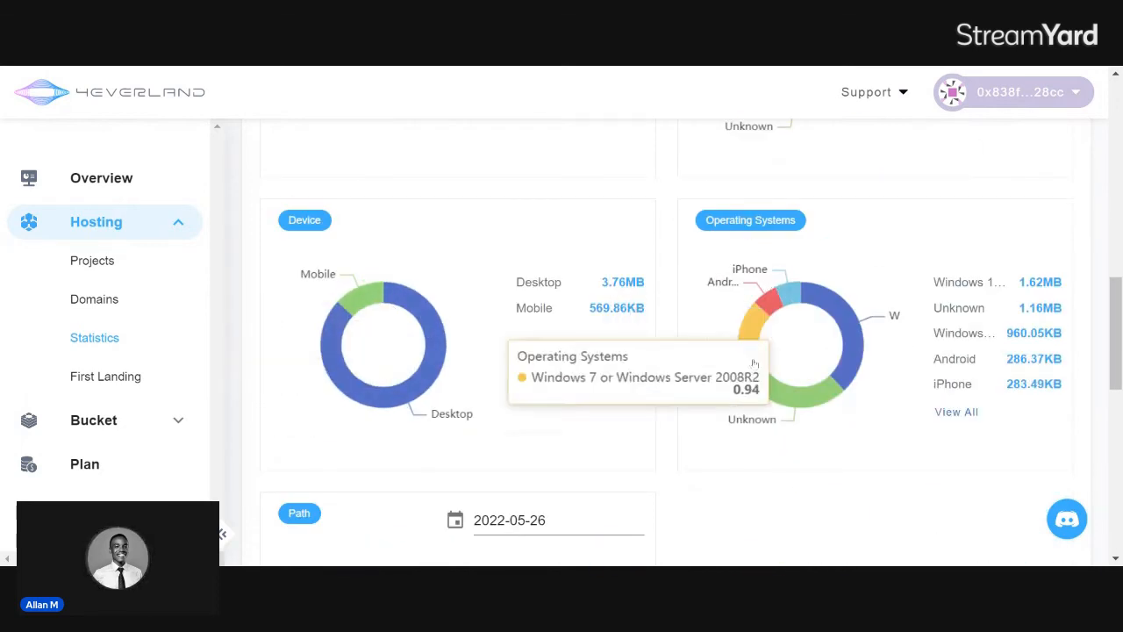
Examine the data transfer requests by country, and look back over the project's summary figures and breakdown charts.
scroll(753, 362, "down", 4)
scroll(316, 397, "up", 3)
scroll(315, 411, "down", 5)
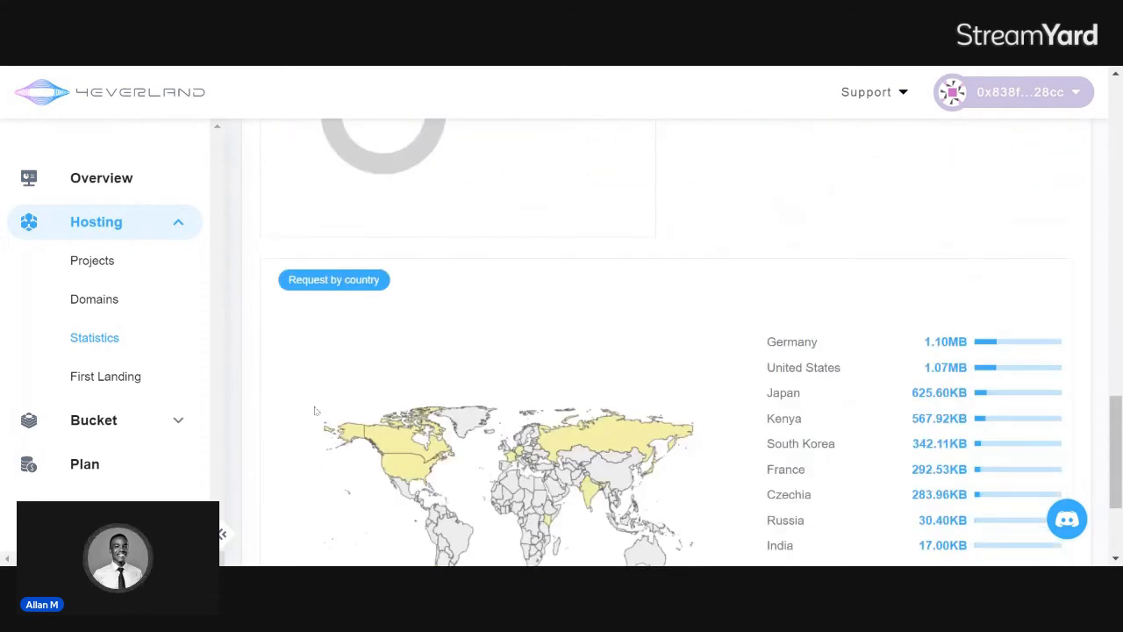
scroll(315, 410, "down", 3)
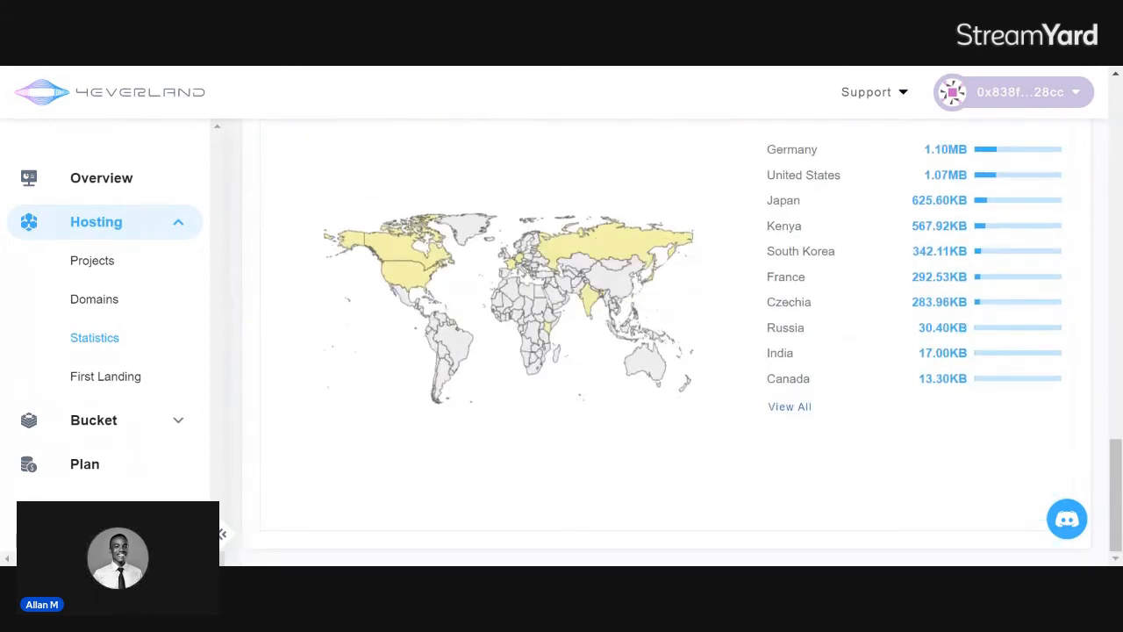
scroll(249, 316, "up", 10)
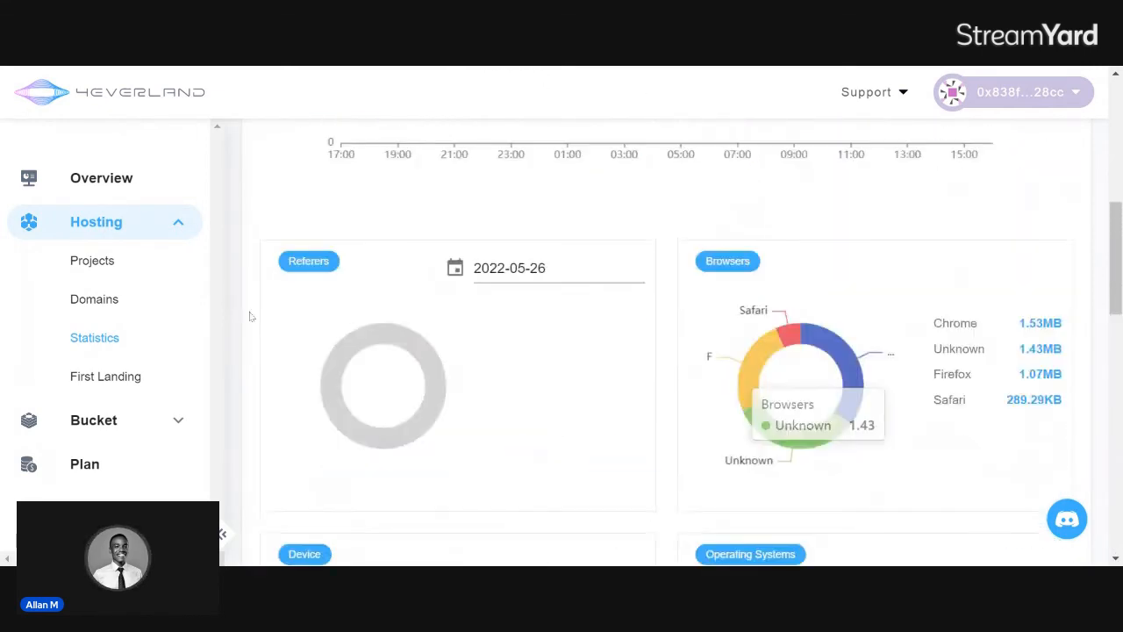
scroll(250, 316, "up", 8)
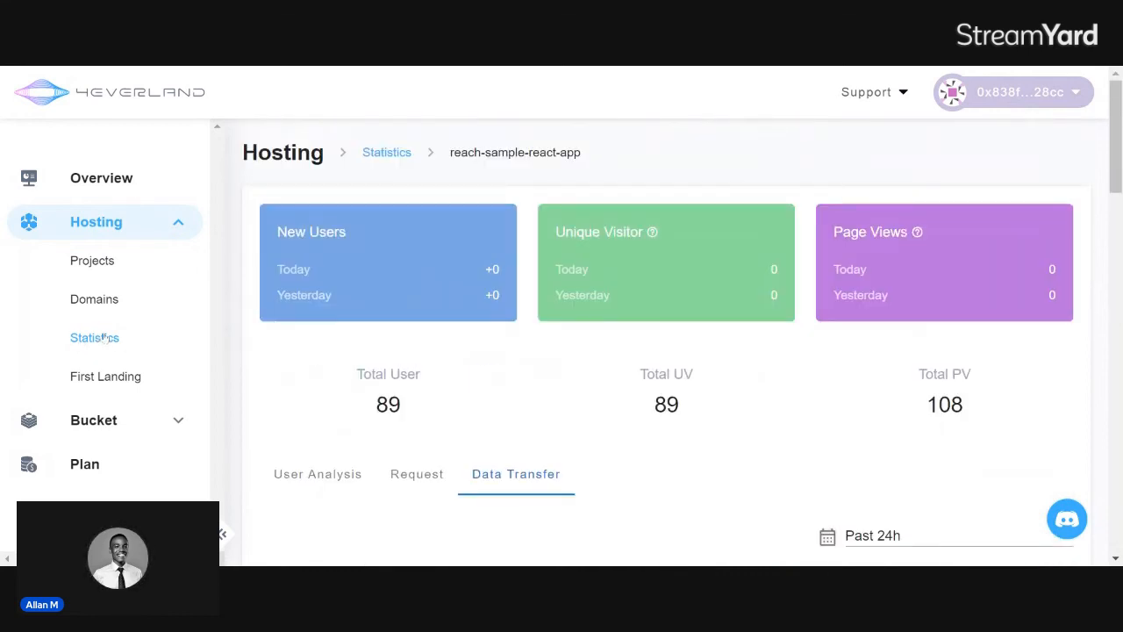
scroll(383, 342, "down", 5)
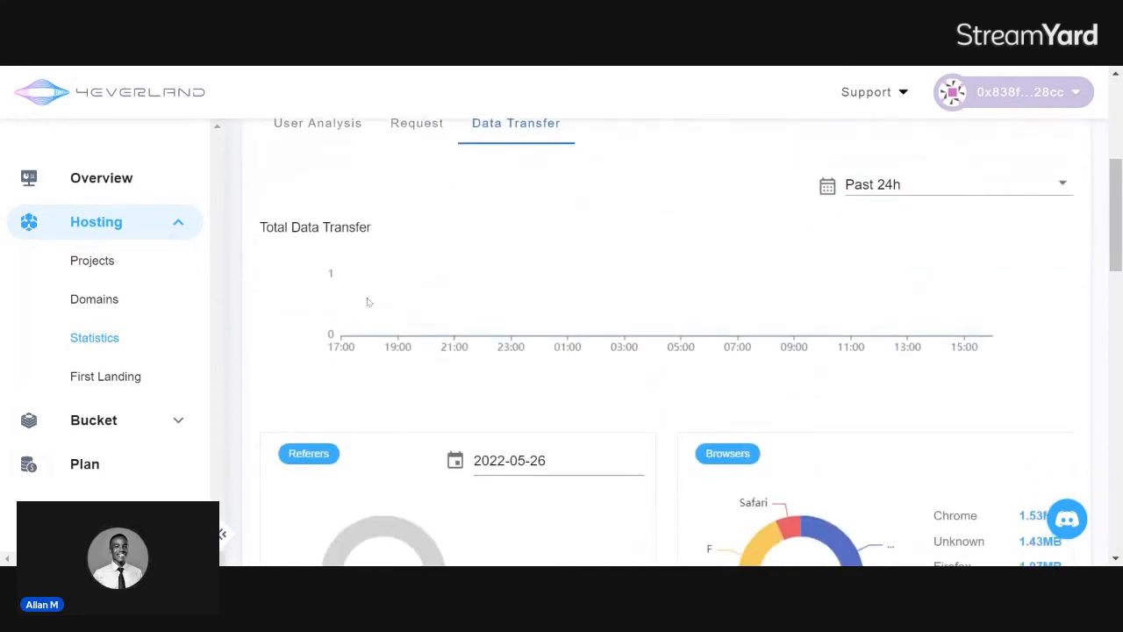
scroll(348, 253, "down", 5)
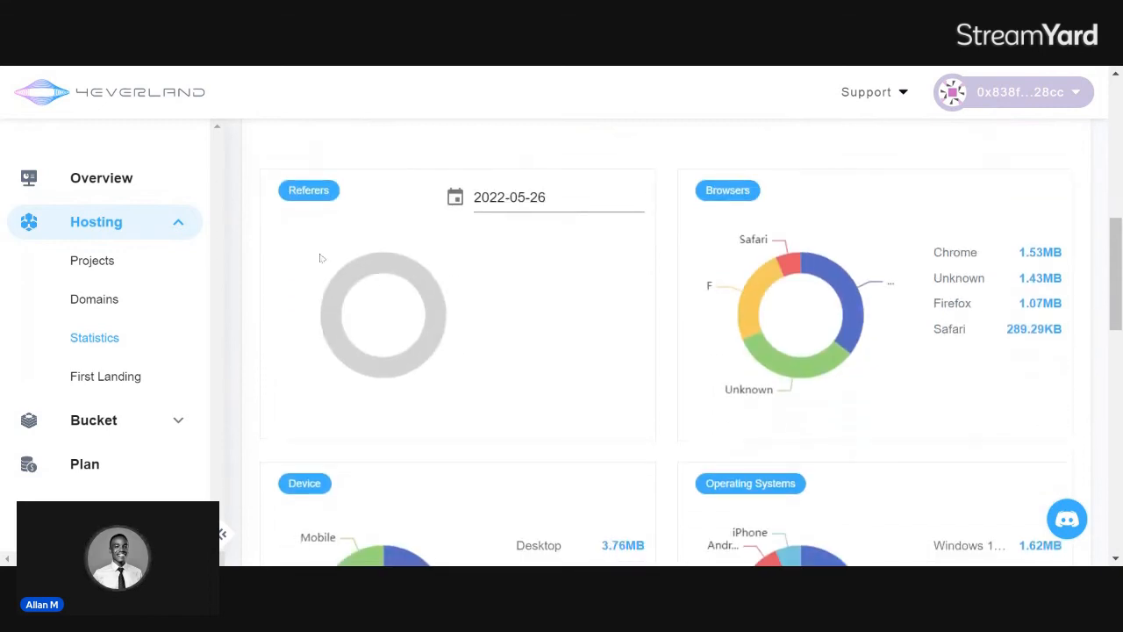
Show the First Landing page and dismiss the wallet connection prompt without connecting MetaMask.
left_click(118, 376)
scroll(355, 275, "down", 2)
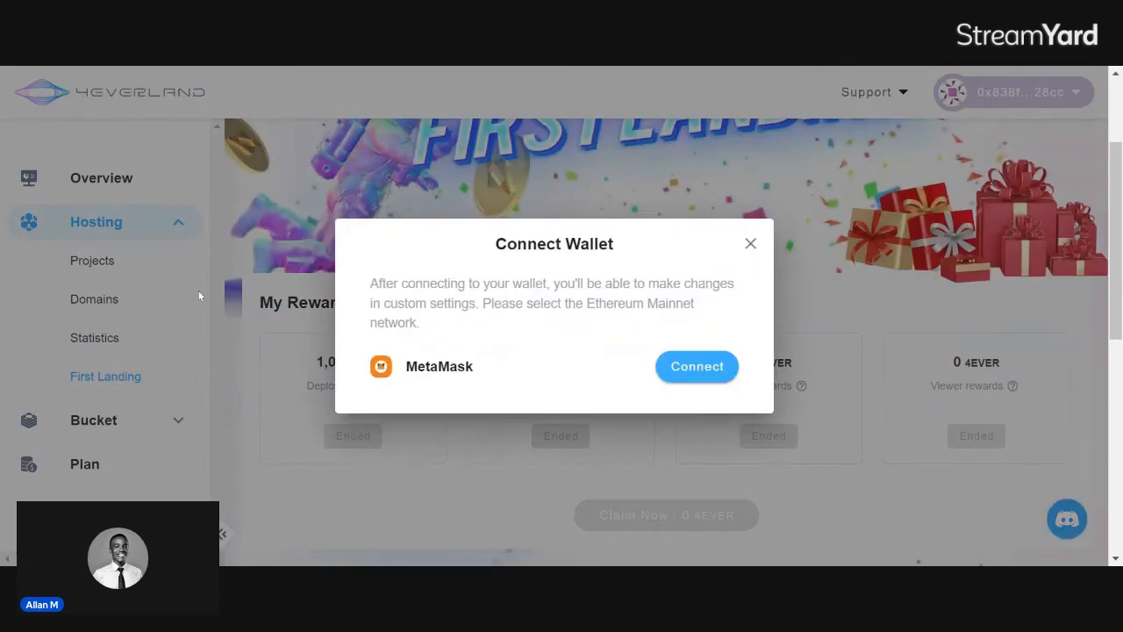
left_click(756, 246)
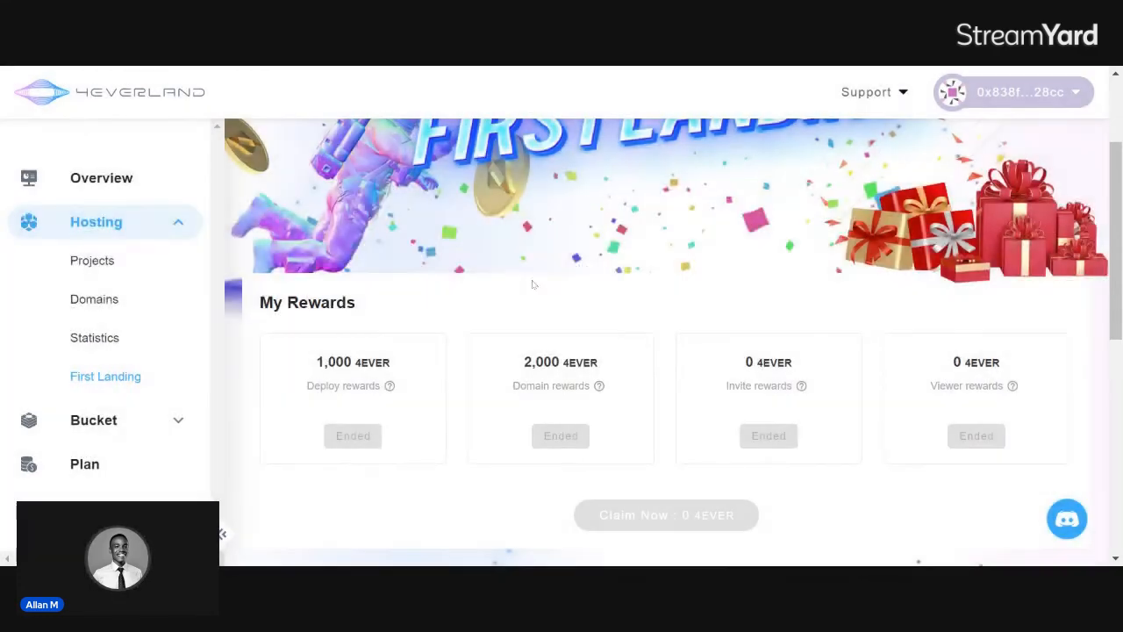
Examine the First Landing page's rewards, DApps and invites sections.
scroll(362, 419, "down", 1)
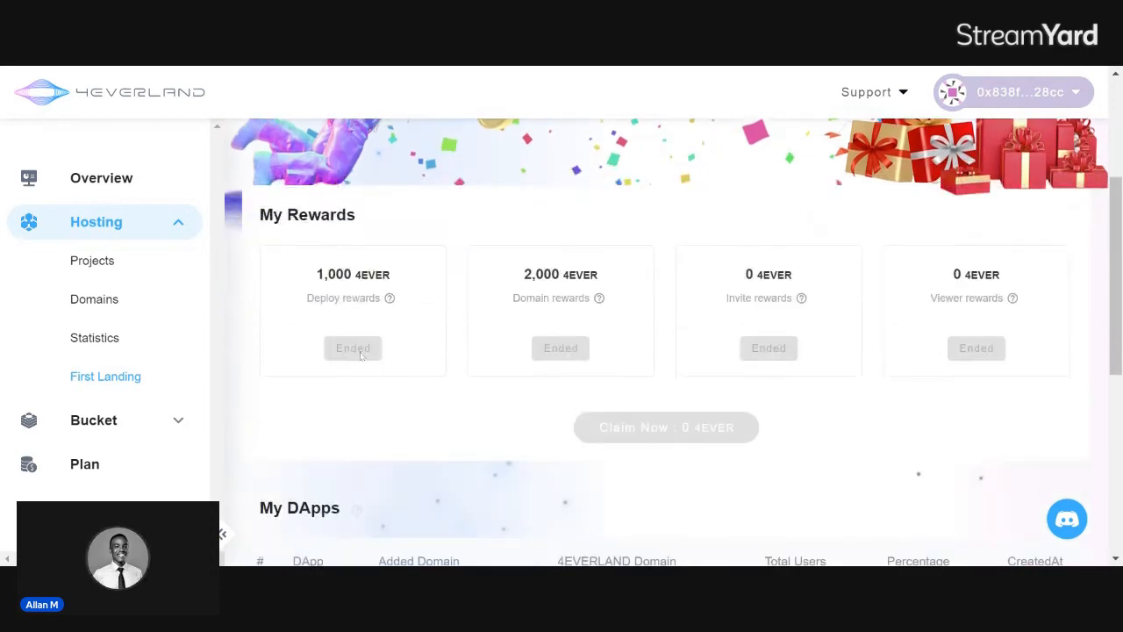
scroll(538, 296, "down", 1)
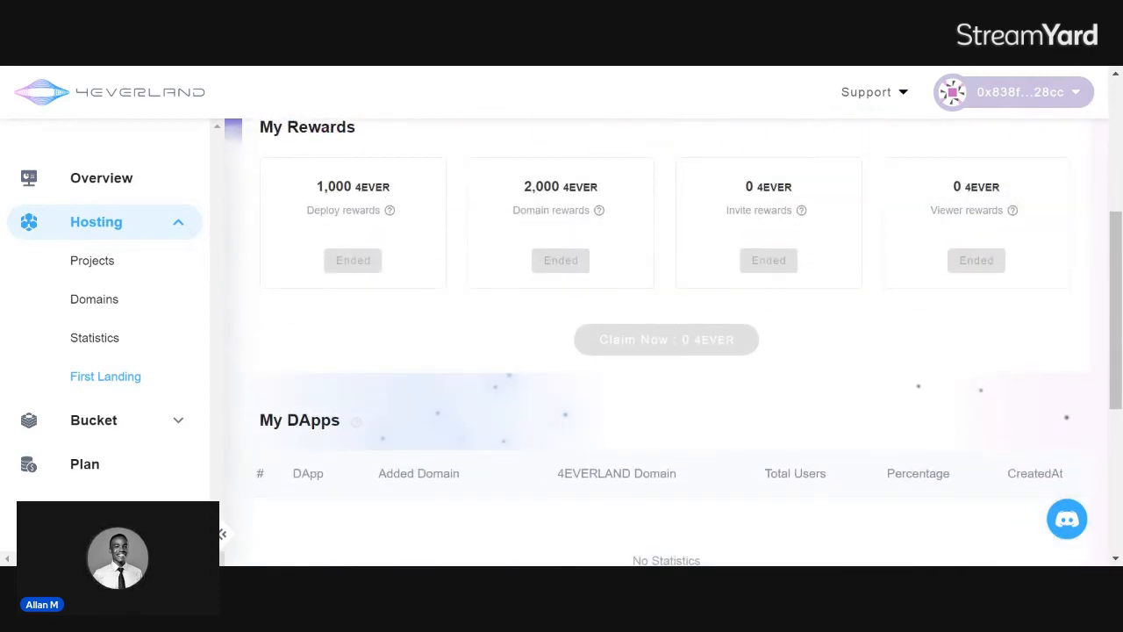
mouse_move(800, 212)
mouse_move(1014, 213)
scroll(326, 318, "down", 4)
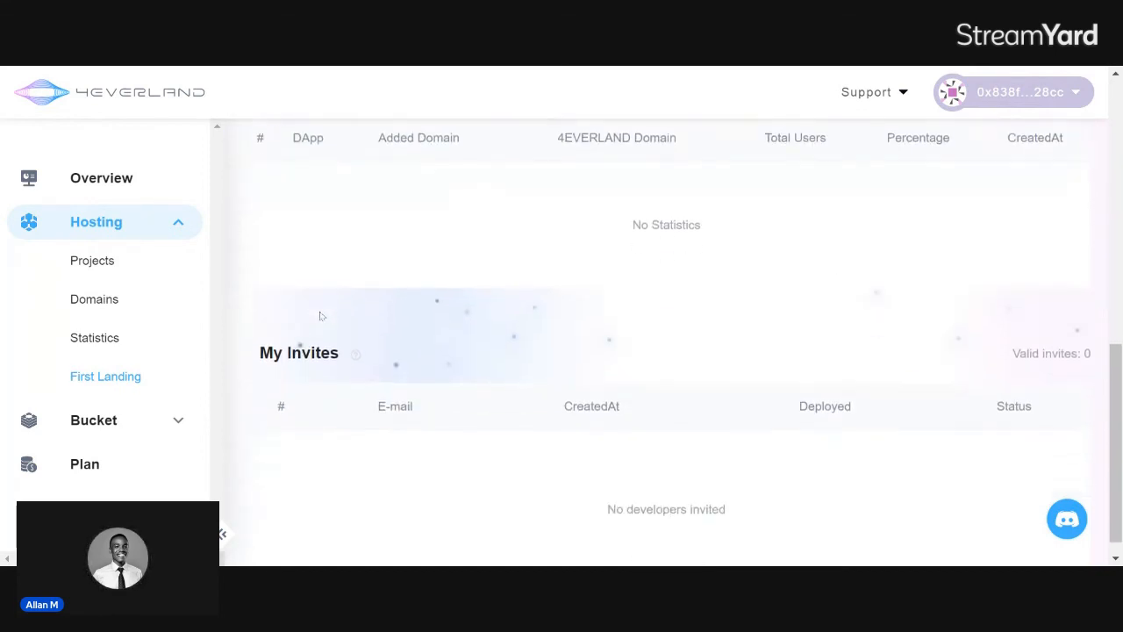
scroll(52, 336, "up", 4)
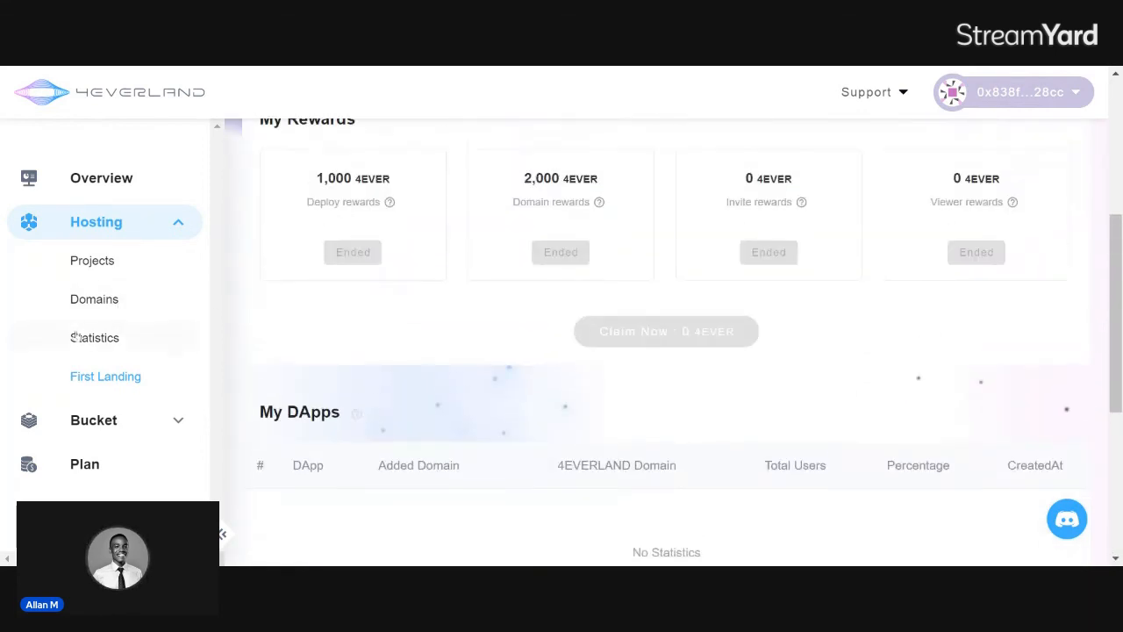
scroll(52, 336, "up", 4)
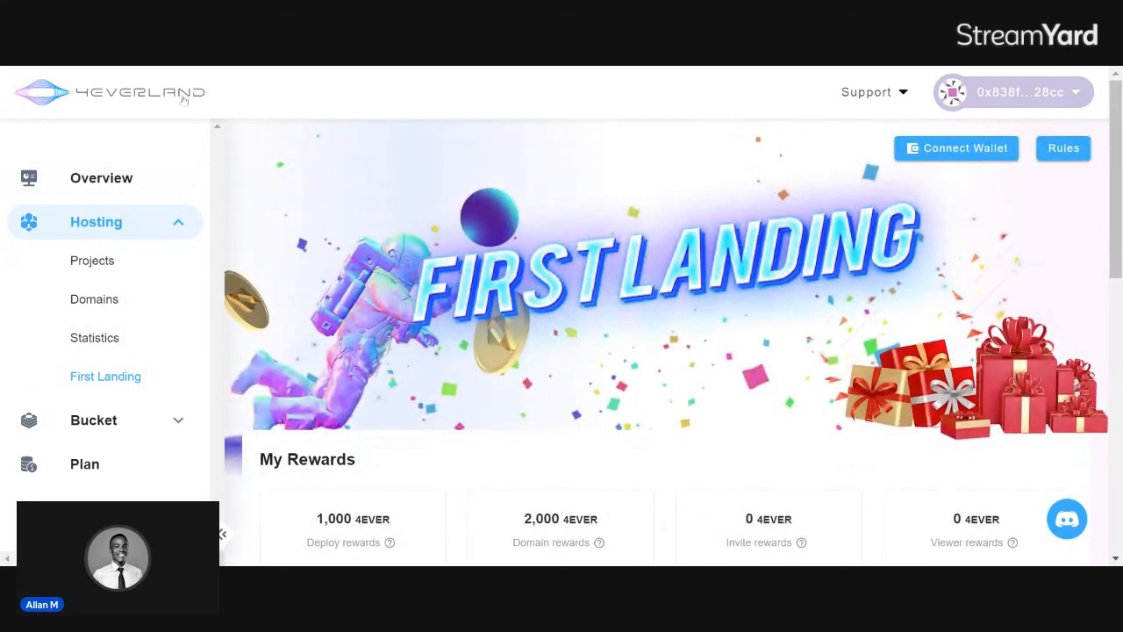
Switch to the 4EVERLAND Hosting CLI documentation, read the introduction and install sections, and highlight part of the npm install command.
left_click(175, 213)
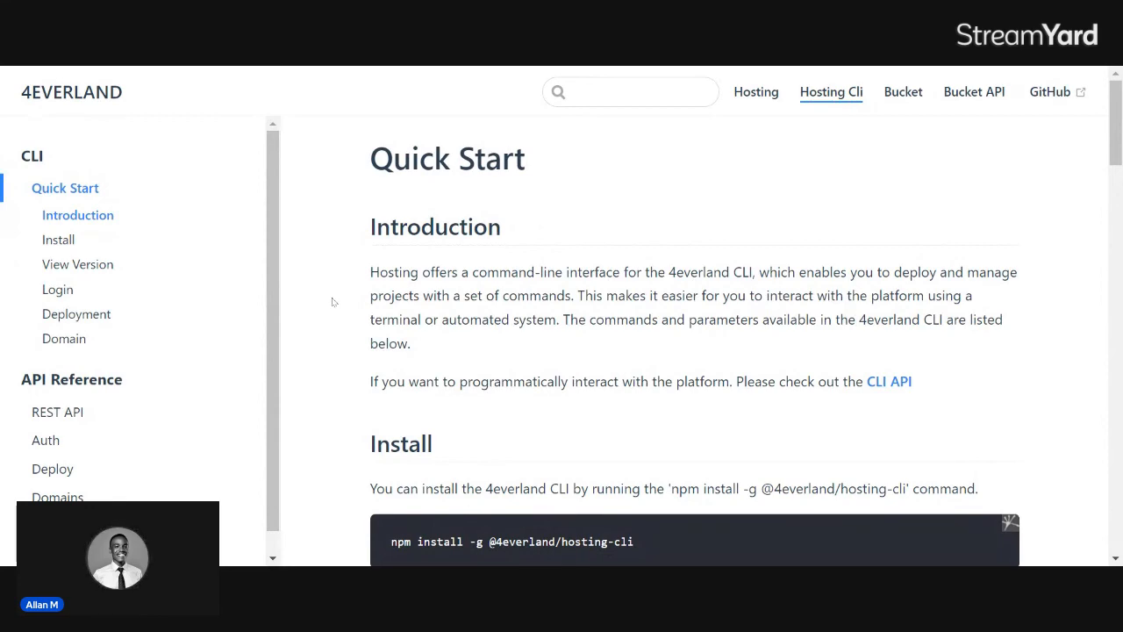
scroll(331, 302, "down", 2)
scroll(329, 314, "up", 1)
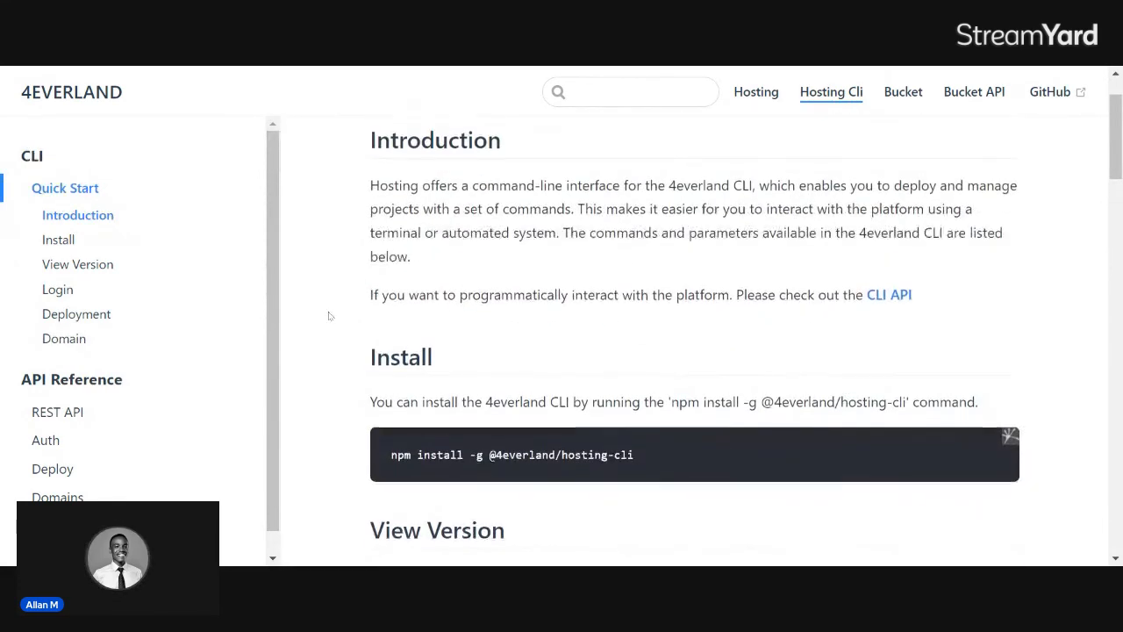
scroll(329, 316, "up", 1)
scroll(329, 315, "down", 2)
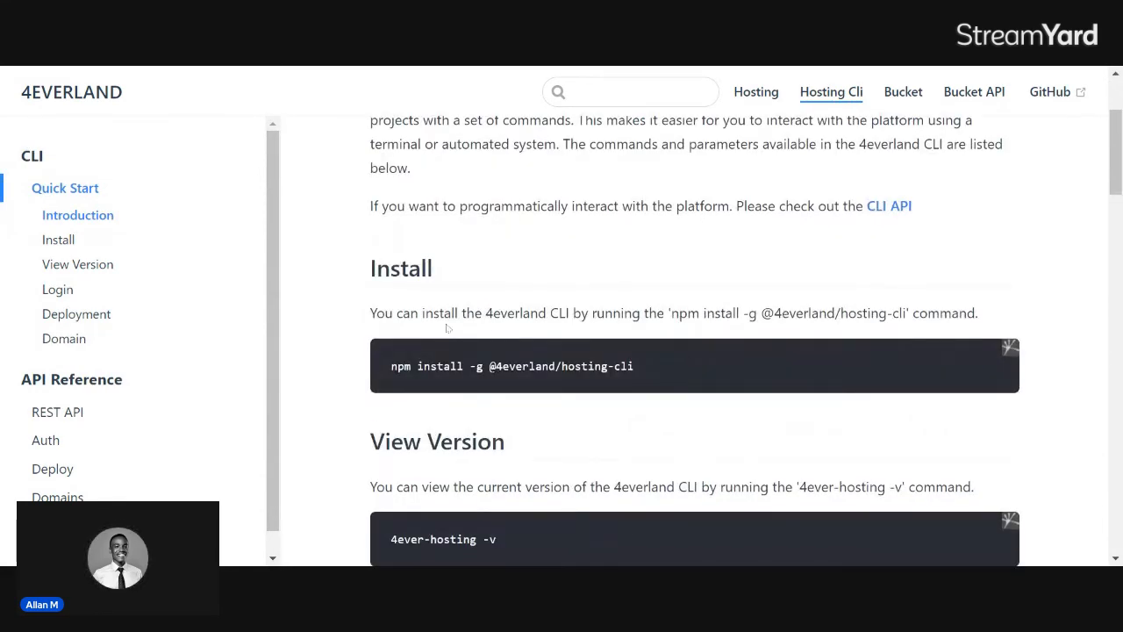
scroll(329, 351, "down", 2)
scroll(329, 351, "up", 1)
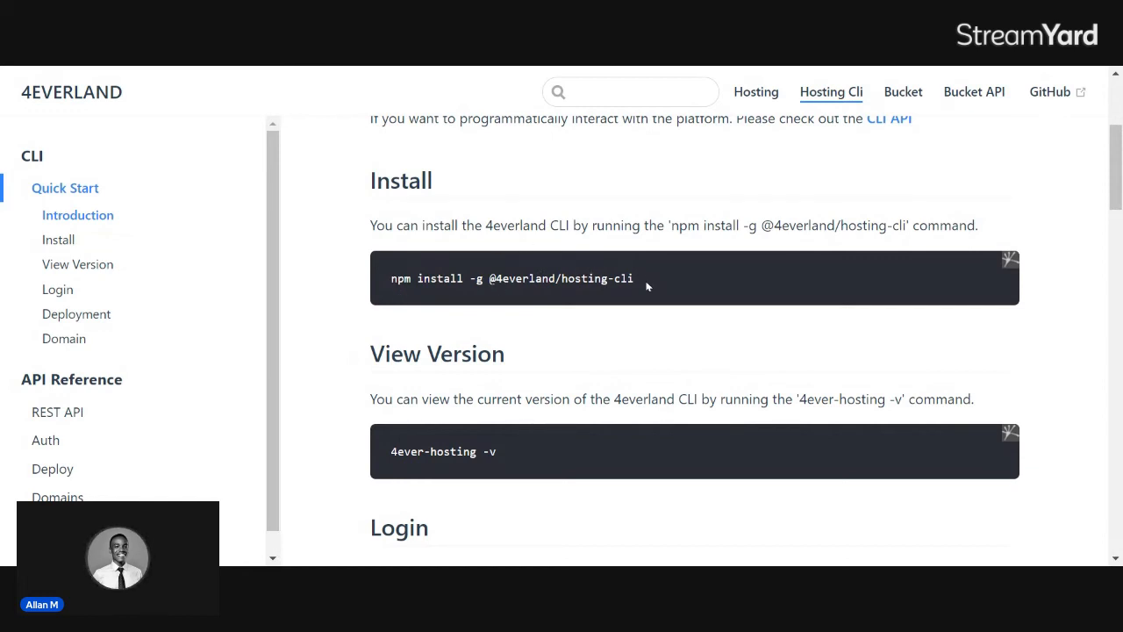
left_click_drag(643, 281, 566, 281)
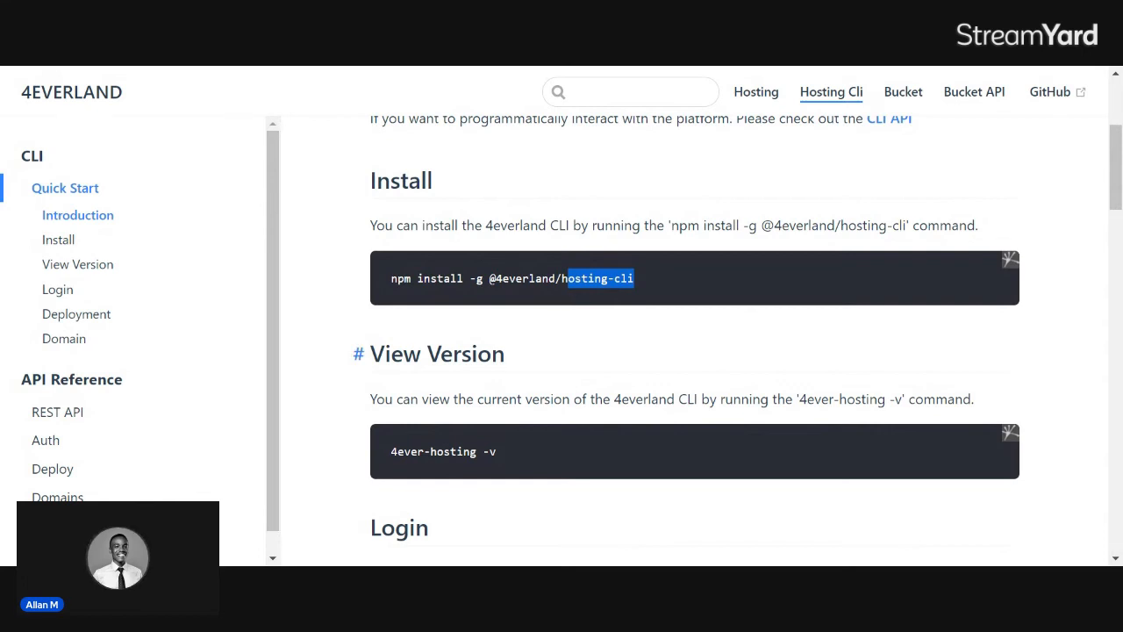
Read the View Version and Login sections of the Hosting CLI documentation, including their commands.
scroll(505, 359, "down", 1)
scroll(505, 359, "down", 1)
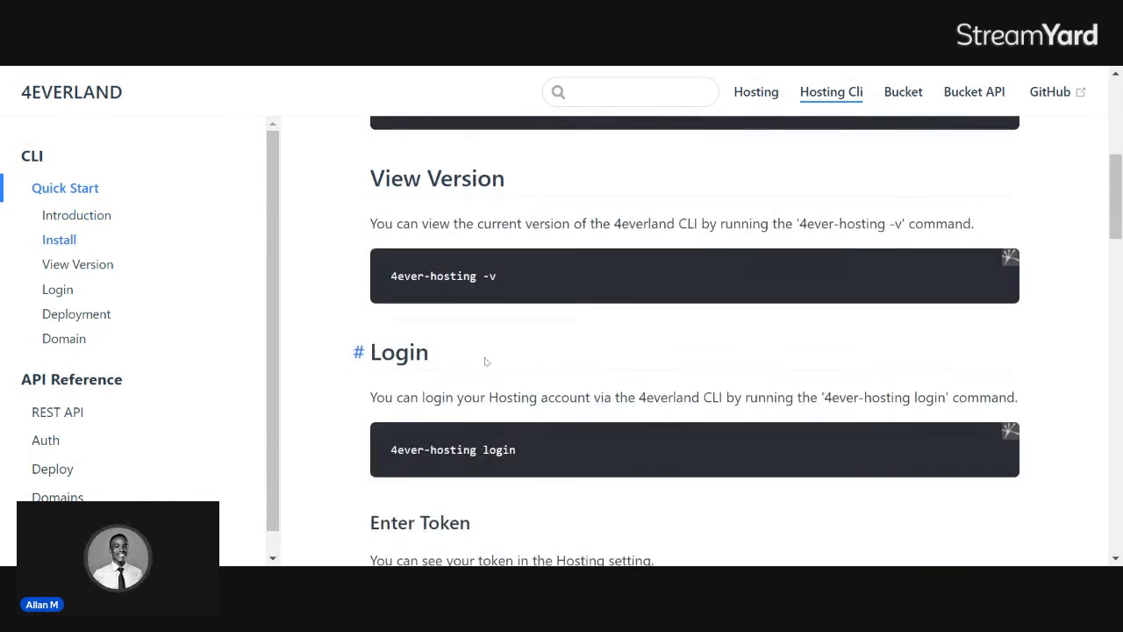
scroll(463, 335, "up", 1)
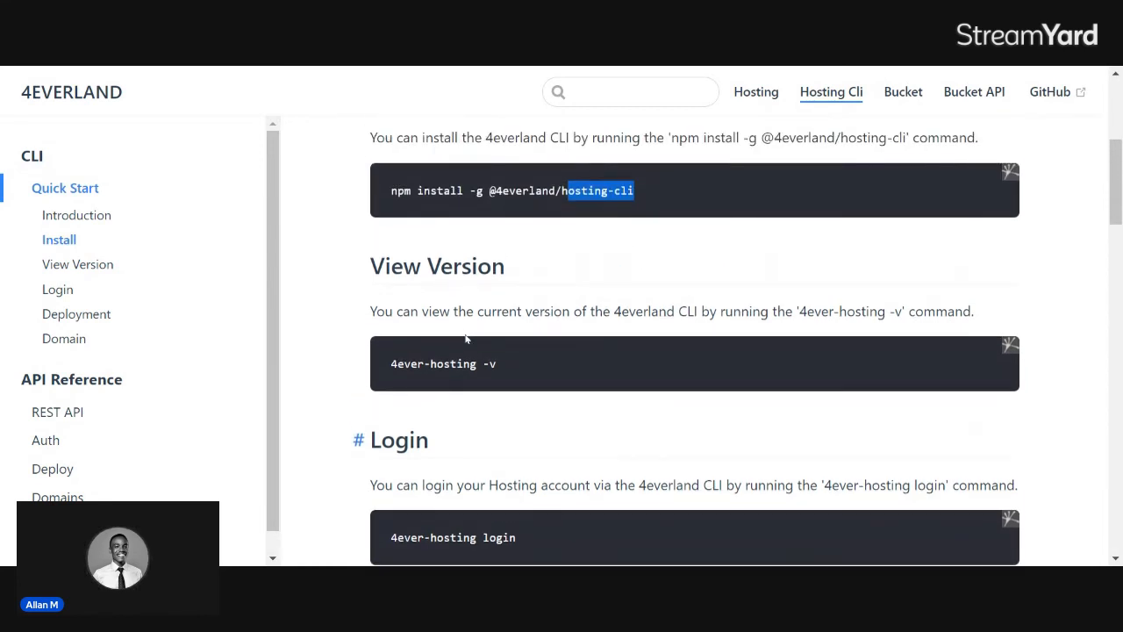
scroll(466, 338, "down", 1)
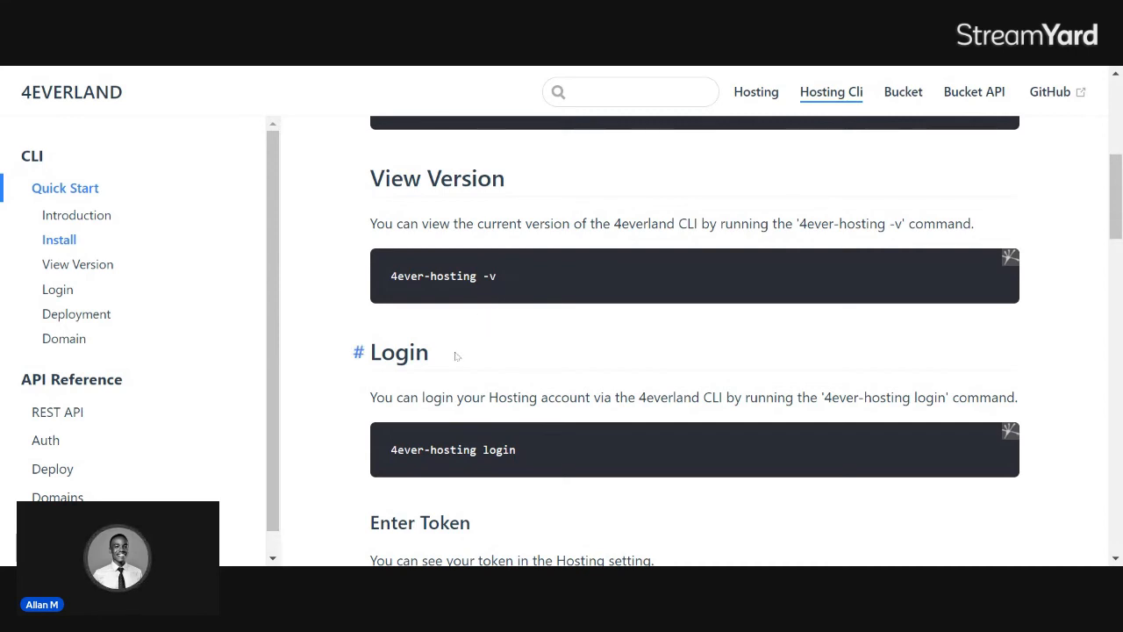
scroll(447, 446, "down", 1)
scroll(514, 406, "down", 2)
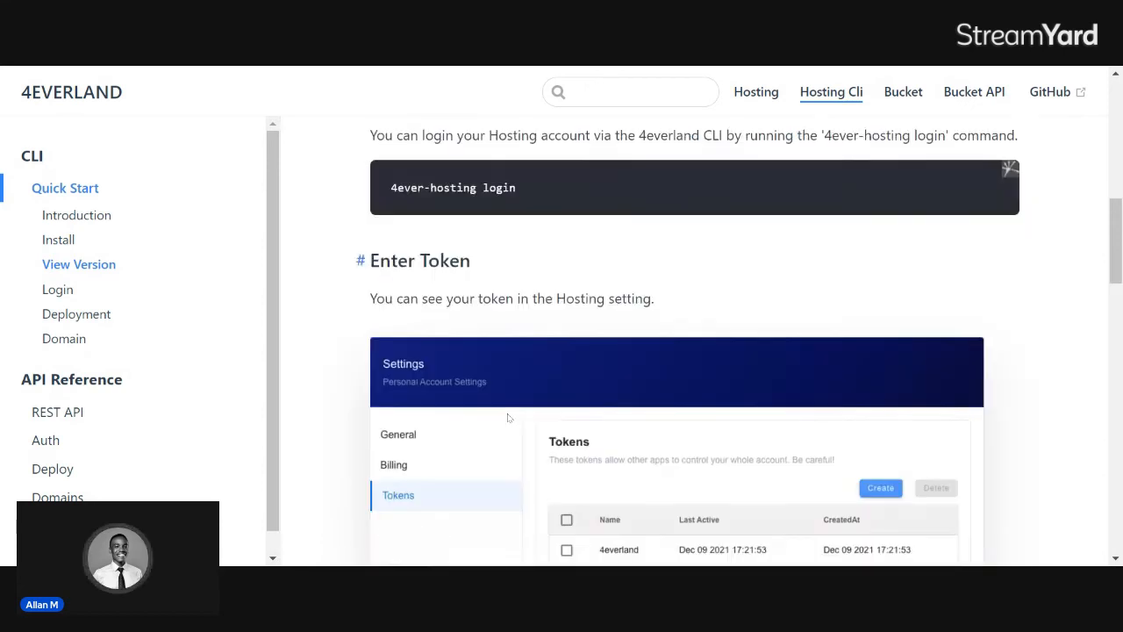
scroll(505, 406, "up", 2)
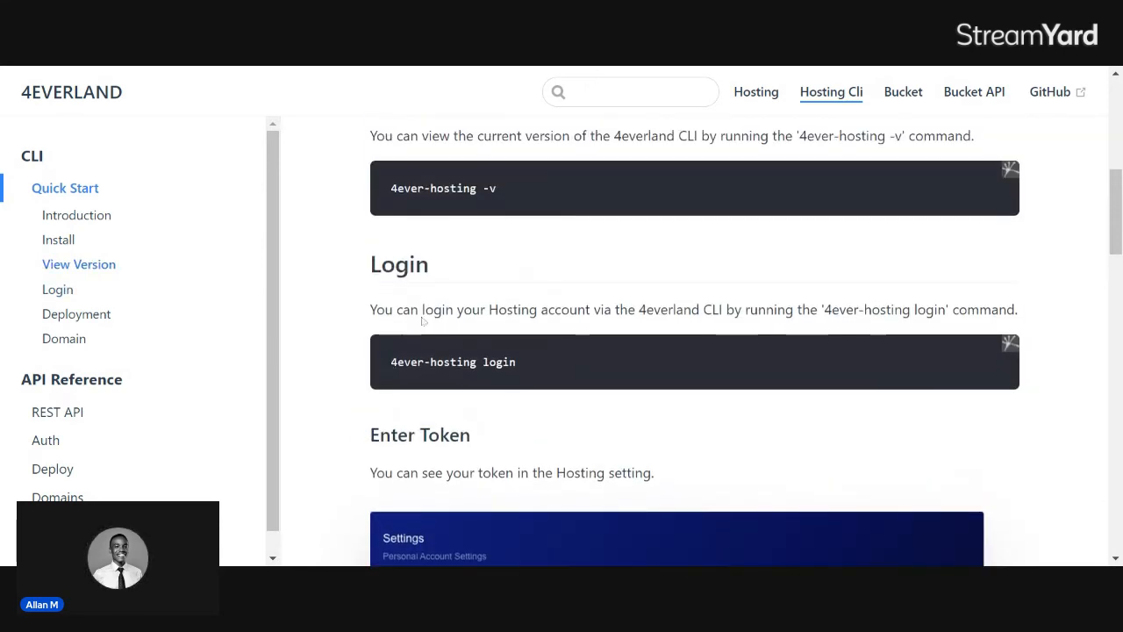
scroll(571, 338, "up", 2)
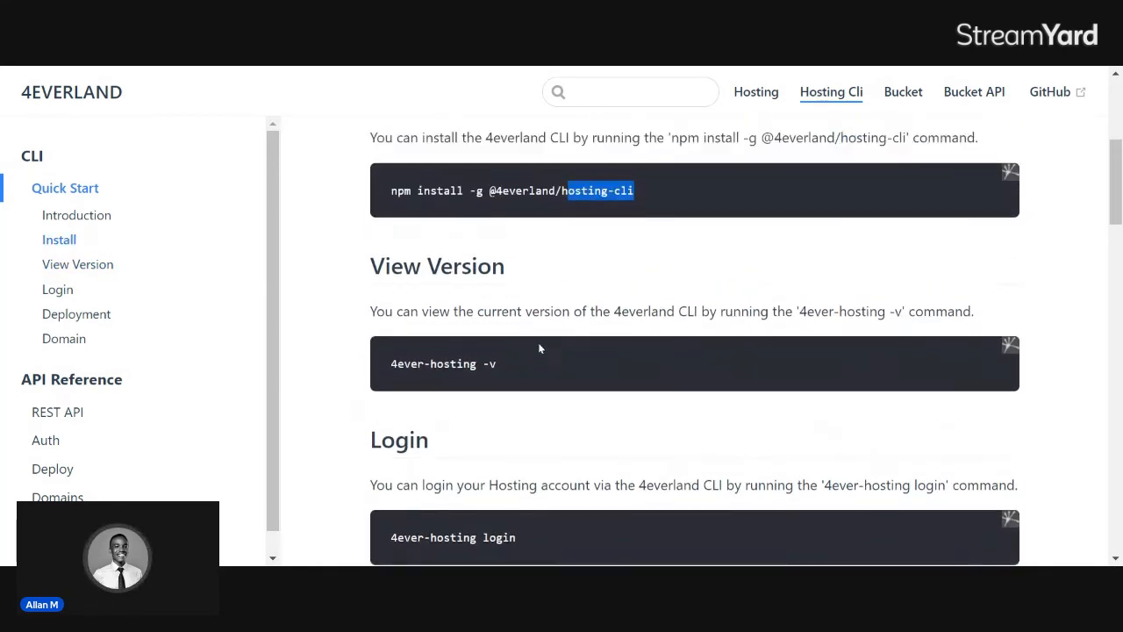
Examine the login command, the Enter Token instructions and the operations offered after login in the CLI documentation.
scroll(527, 355, "down", 4)
scroll(514, 361, "up", 1)
scroll(512, 363, "up", 1)
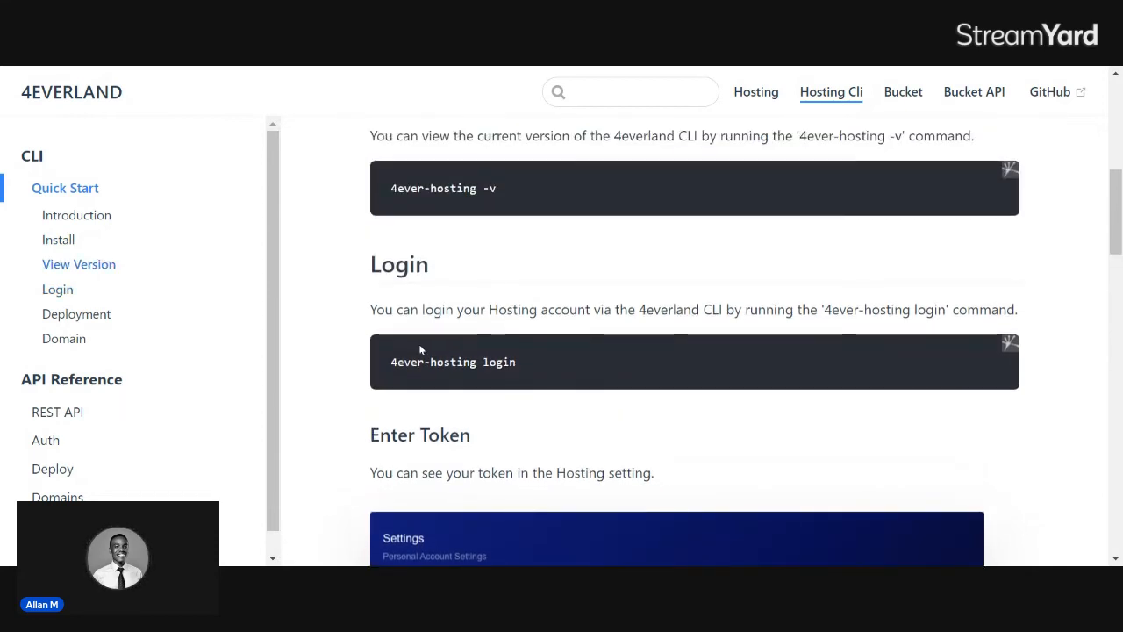
scroll(598, 377, "down", 1)
scroll(597, 377, "down", 2)
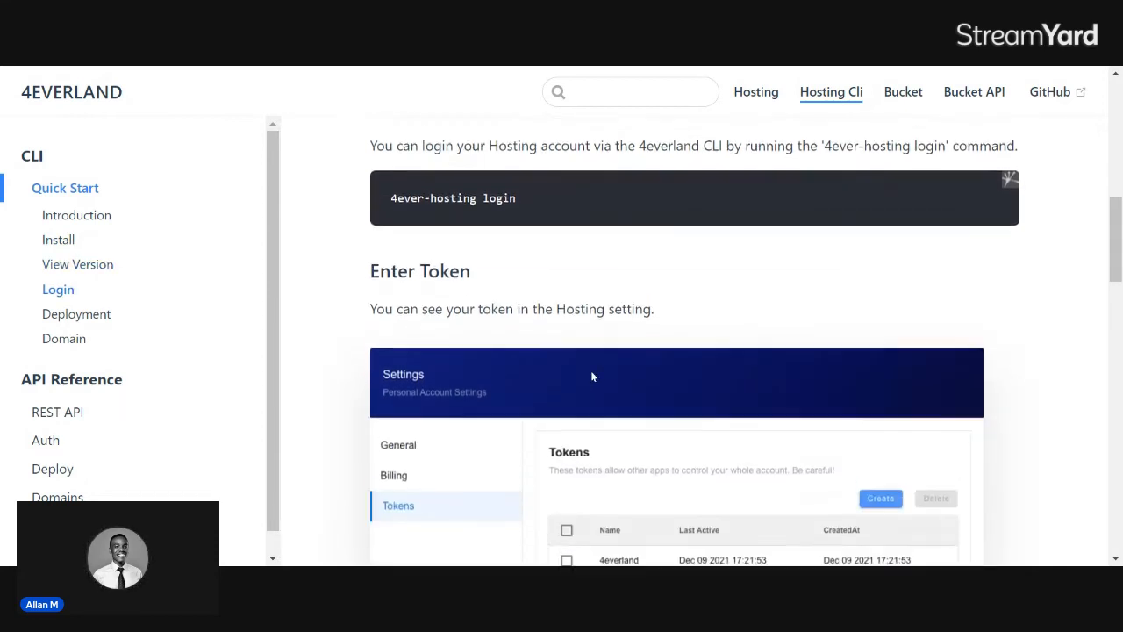
scroll(590, 370, "up", 1)
scroll(535, 201, "down", 1)
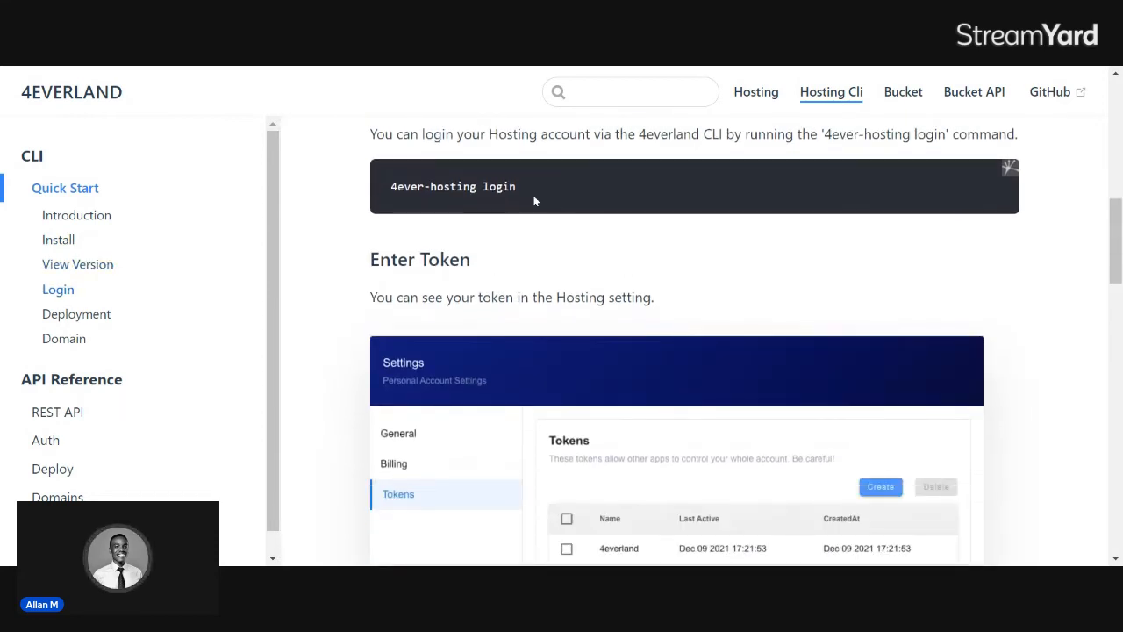
scroll(439, 355, "down", 1)
scroll(478, 298, "down", 1)
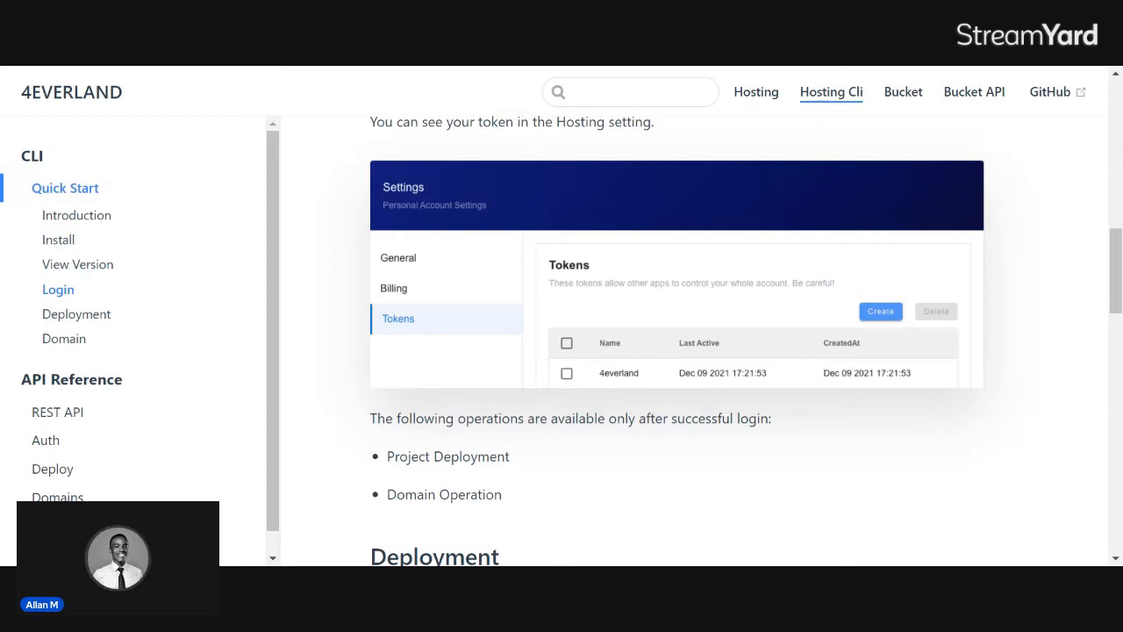
scroll(480, 349, "down", 1)
scroll(483, 349, "up", 4)
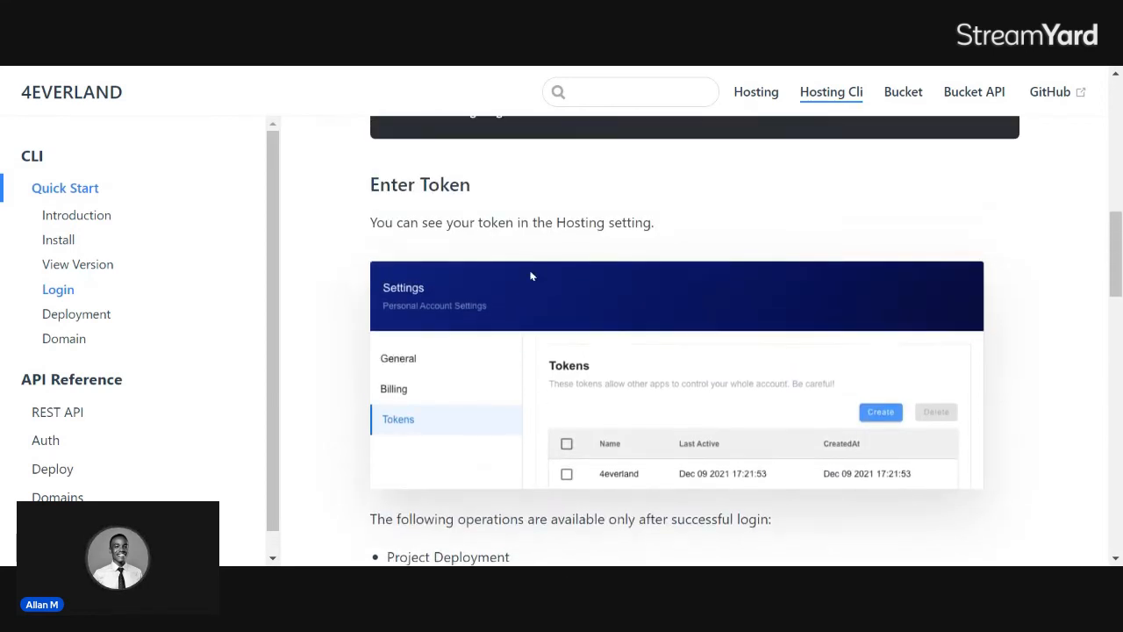
scroll(439, 456, "down", 4)
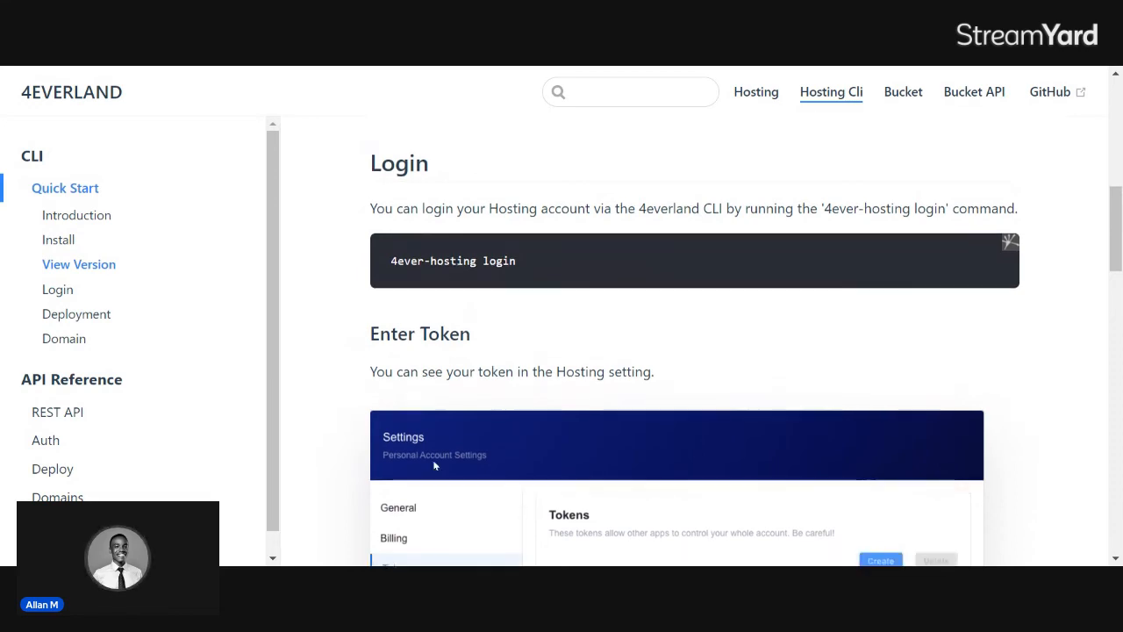
scroll(519, 377, "up", 5)
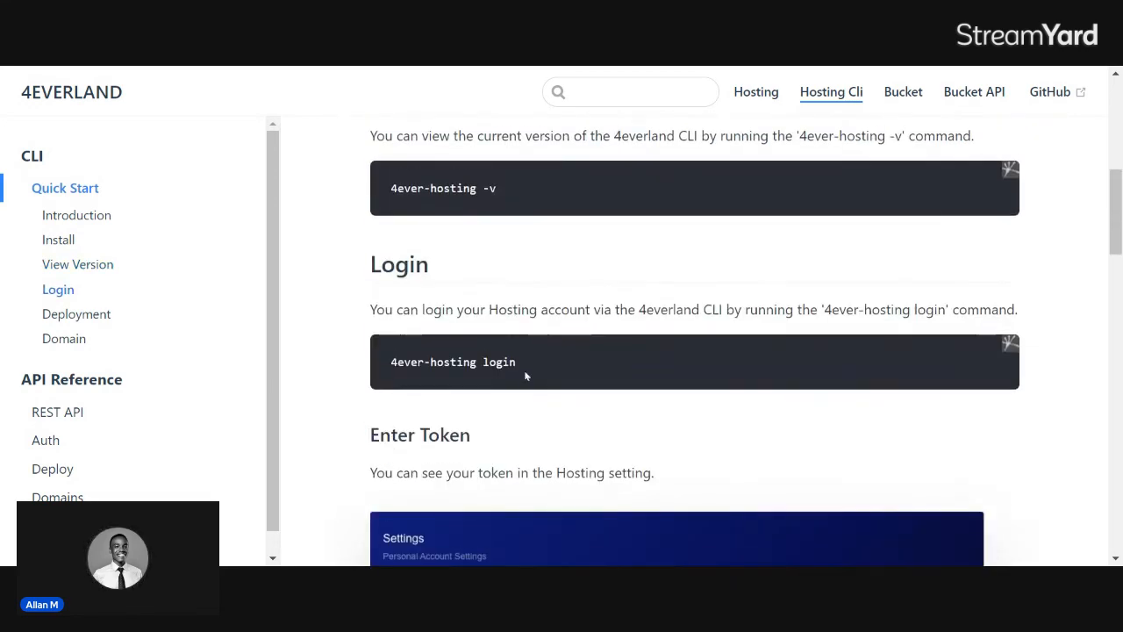
Read the Deployment and Domain sections of the CLI documentation, covering the deploy and domain-binding commands.
scroll(524, 401, "down", 9)
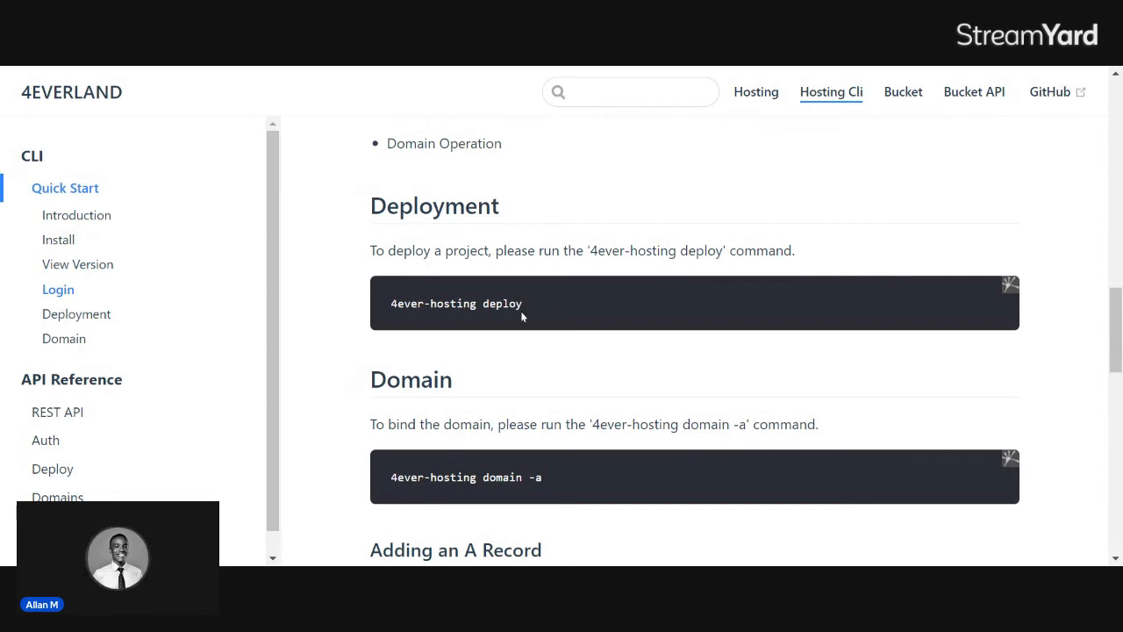
scroll(520, 311, "down", 1)
scroll(496, 355, "up", 1)
scroll(494, 357, "up", 3)
scroll(491, 356, "down", 4)
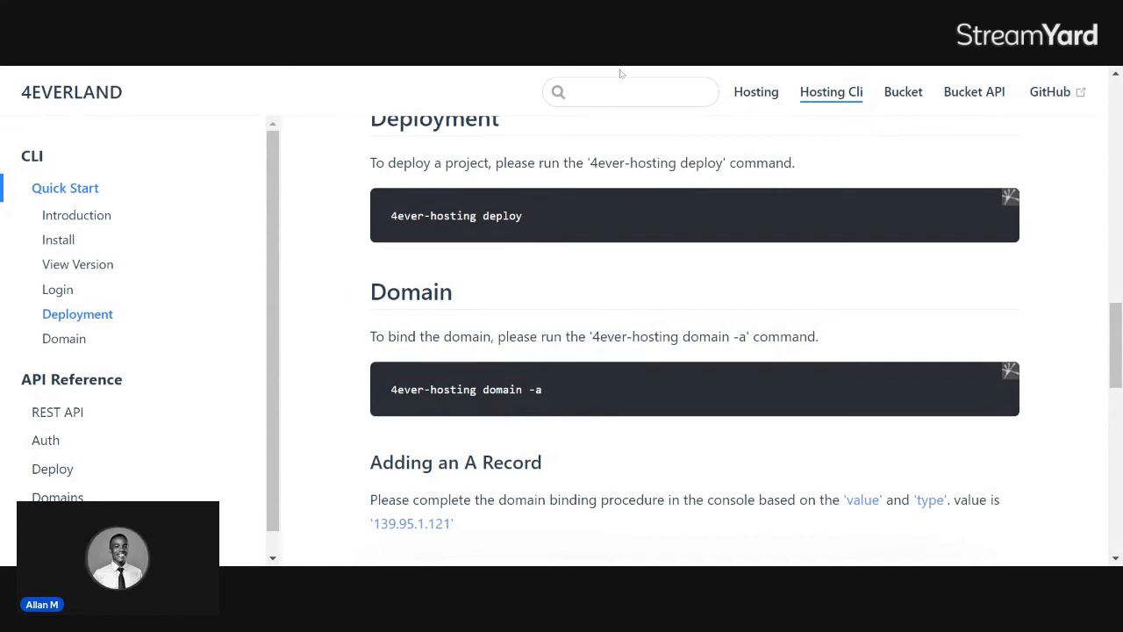
scroll(693, 342, "up", 2)
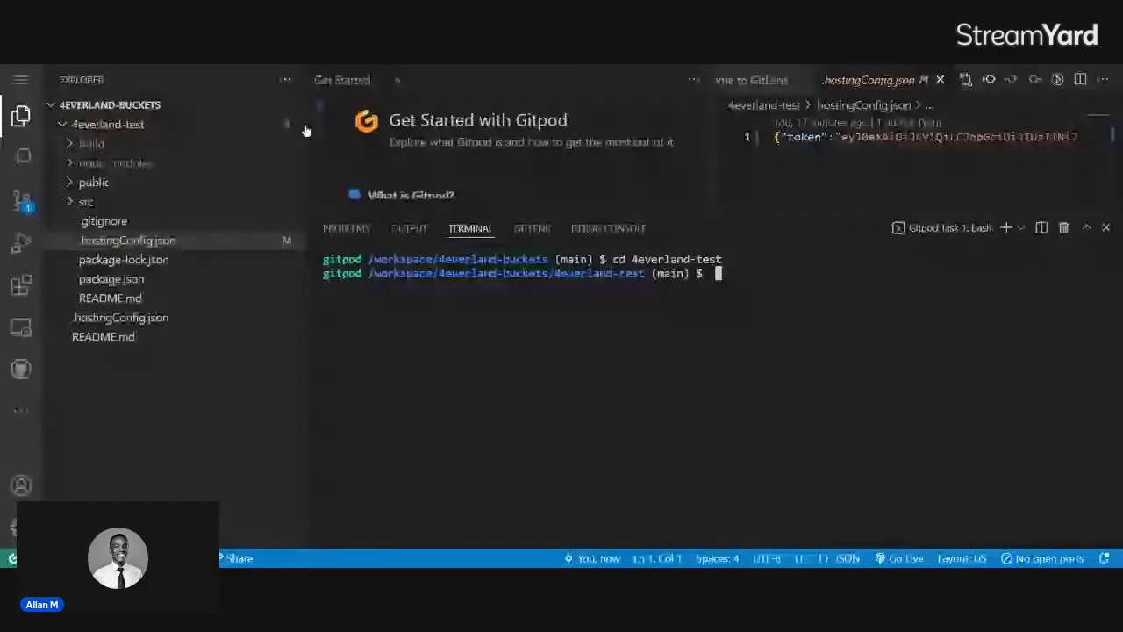
In the Gitpod workspace, close the .hostingConfig.json and Welcome to GitLens editors and return to the terminal.
left_click(138, 239)
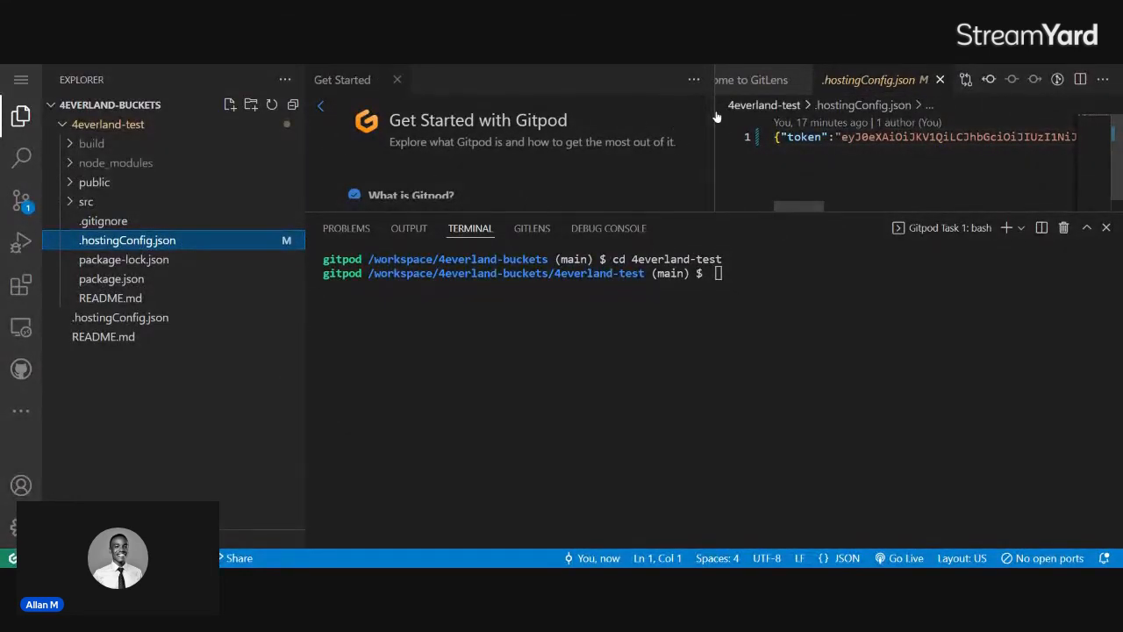
left_click(935, 81)
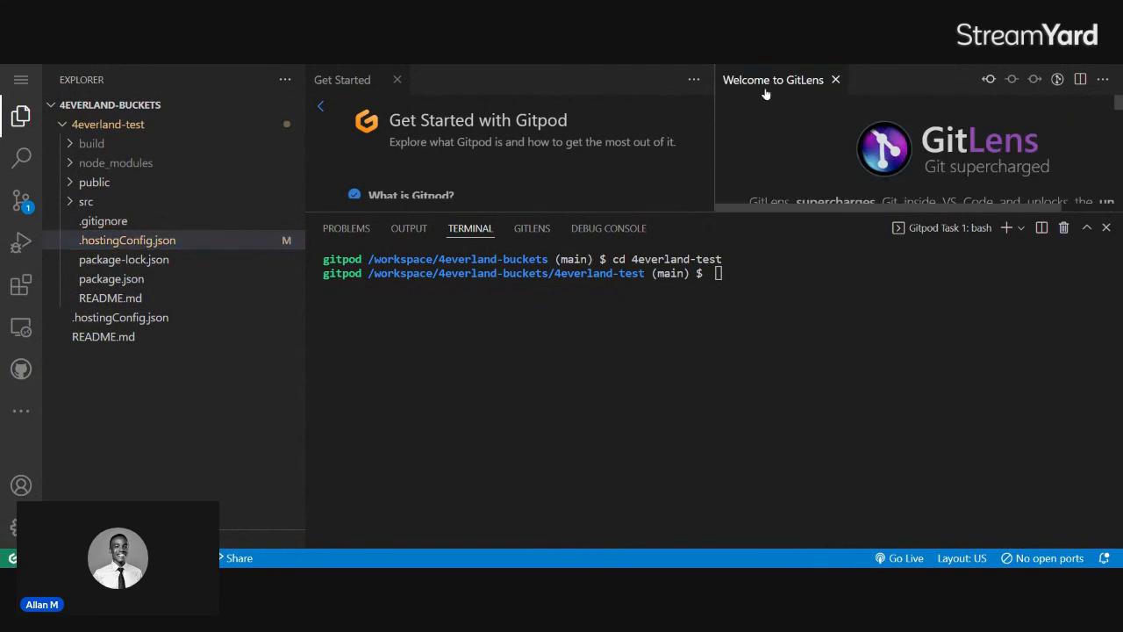
left_click(836, 80)
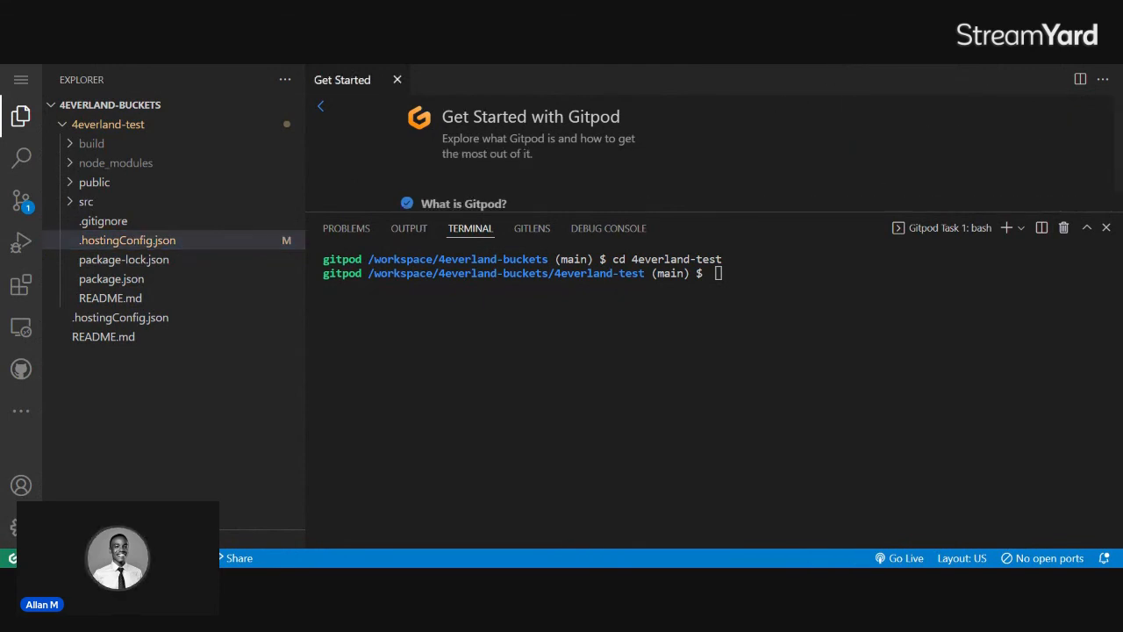
left_click(427, 340)
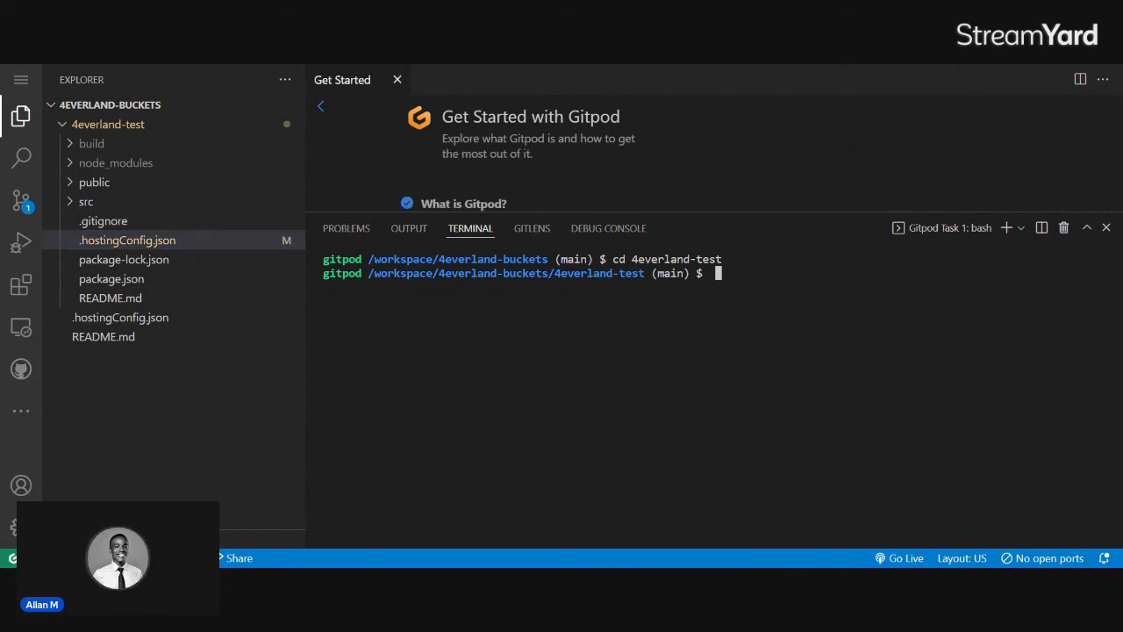
Look through index.js in the project's src folder, collapse the folder and return to the terminal.
left_click(71, 203)
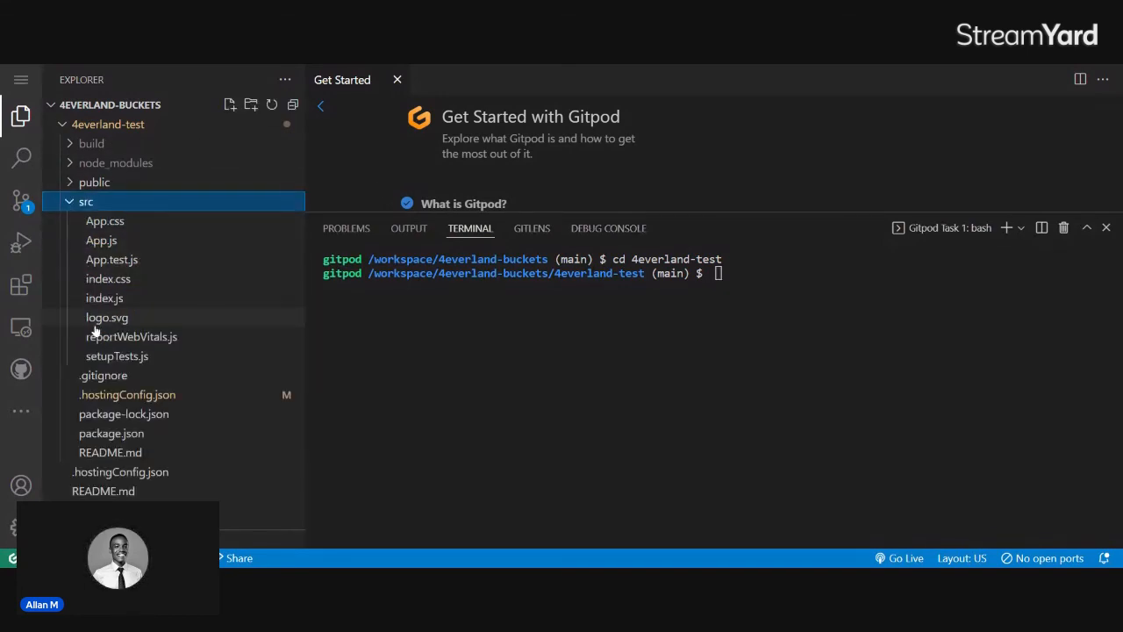
left_click(97, 303)
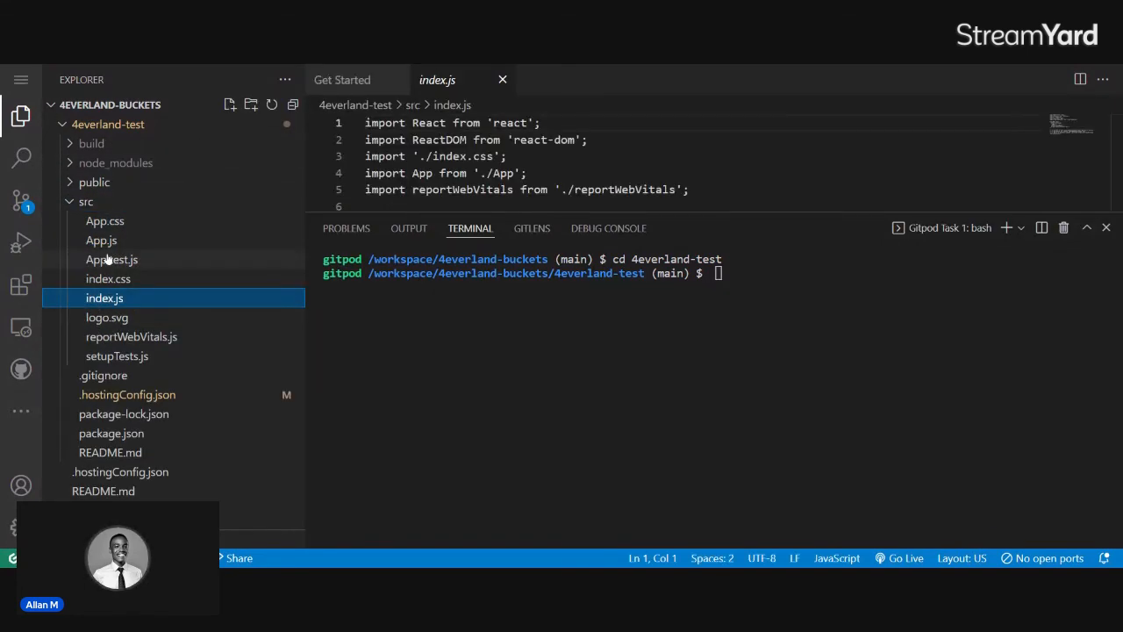
scroll(684, 163, "down", 1)
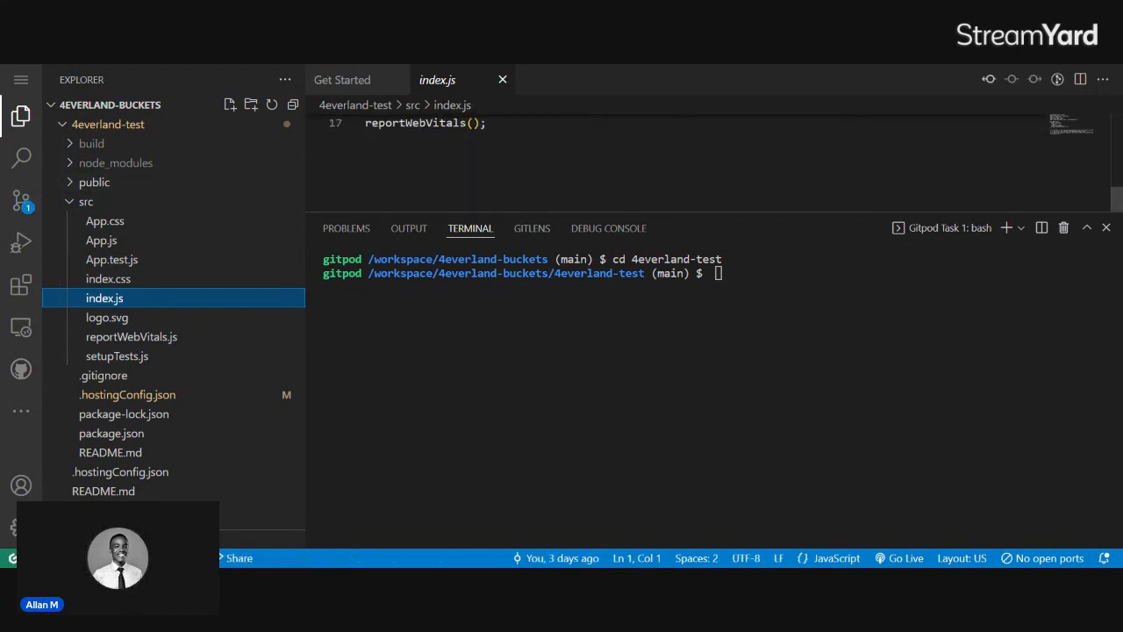
scroll(684, 163, "up", 5)
left_click(69, 205)
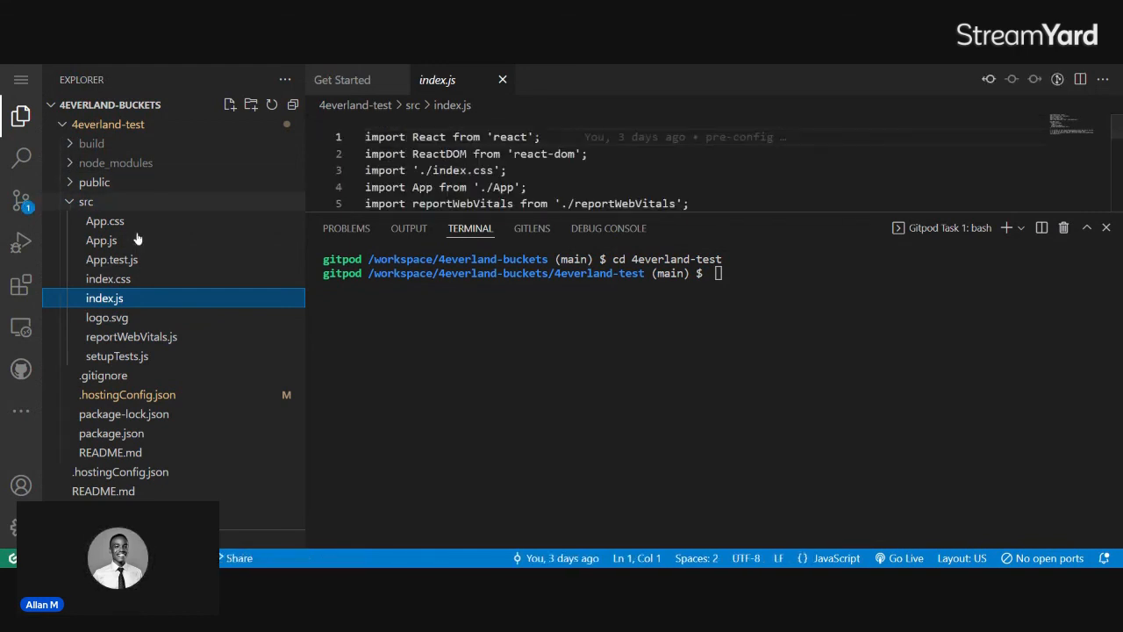
left_click(718, 273)
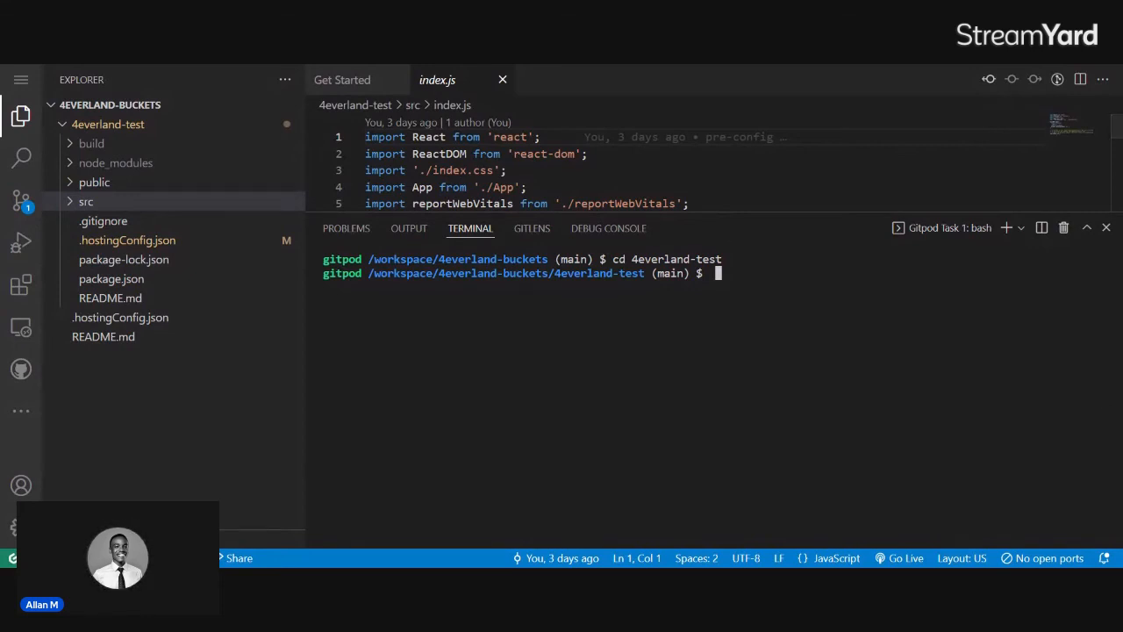
left_click(620, 64)
key("alt+Tab")
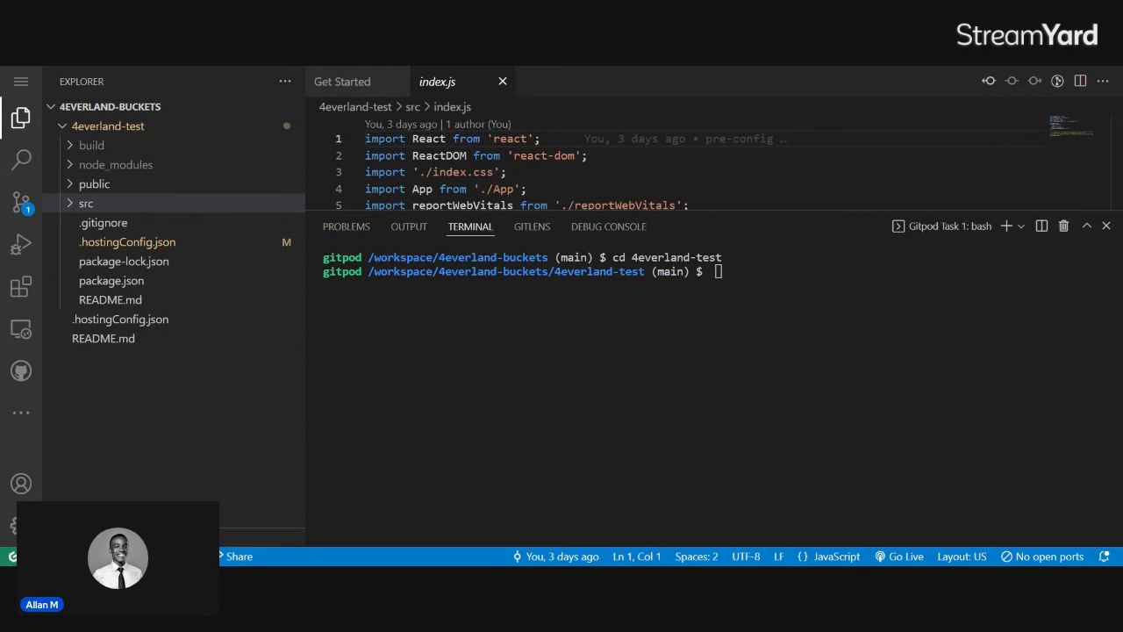
type("npm install -g @4everland/hosting-cli")
key("Return")
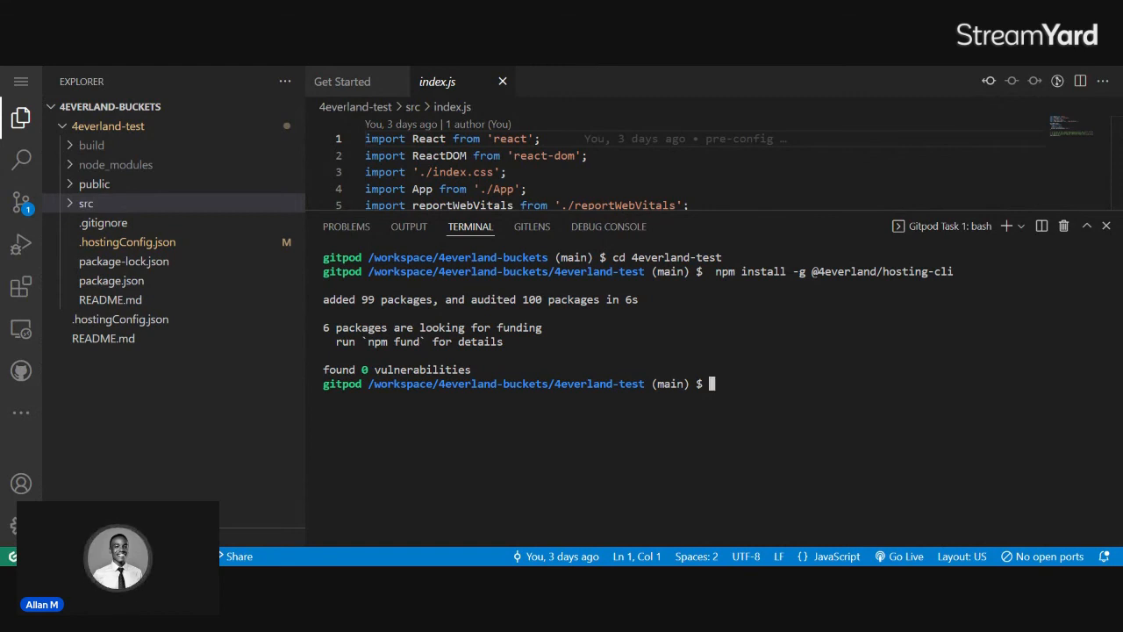
type("4ever-hosting -v")
key("Return")
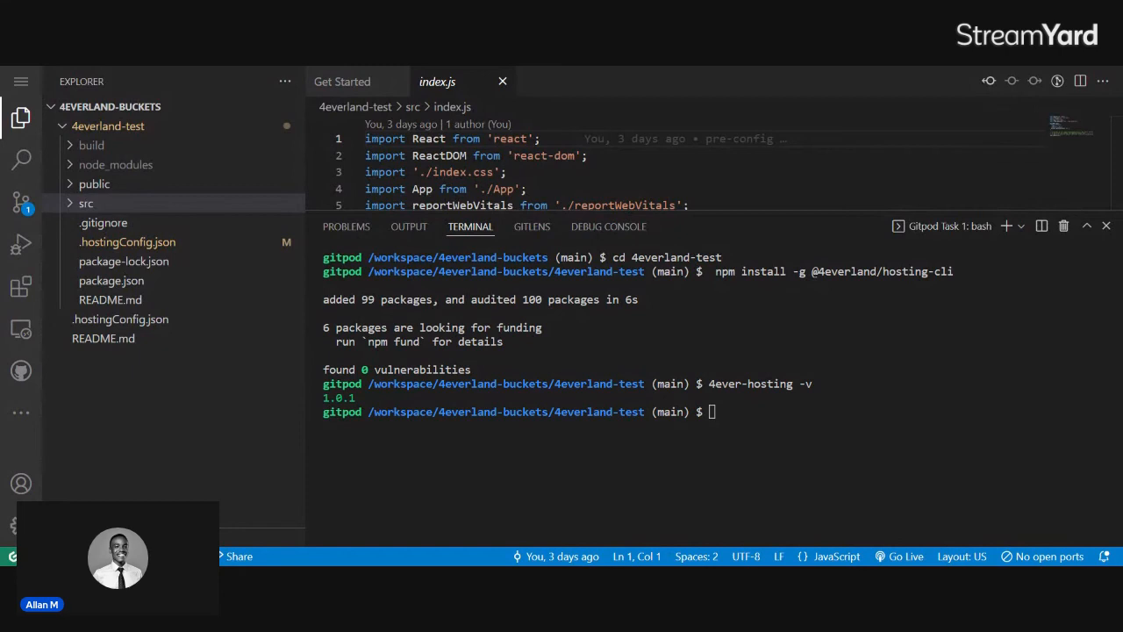
Run "4ever-hosting login" in the terminal and paste the account's access token to log in.
key("ctrl+v")
key("Return")
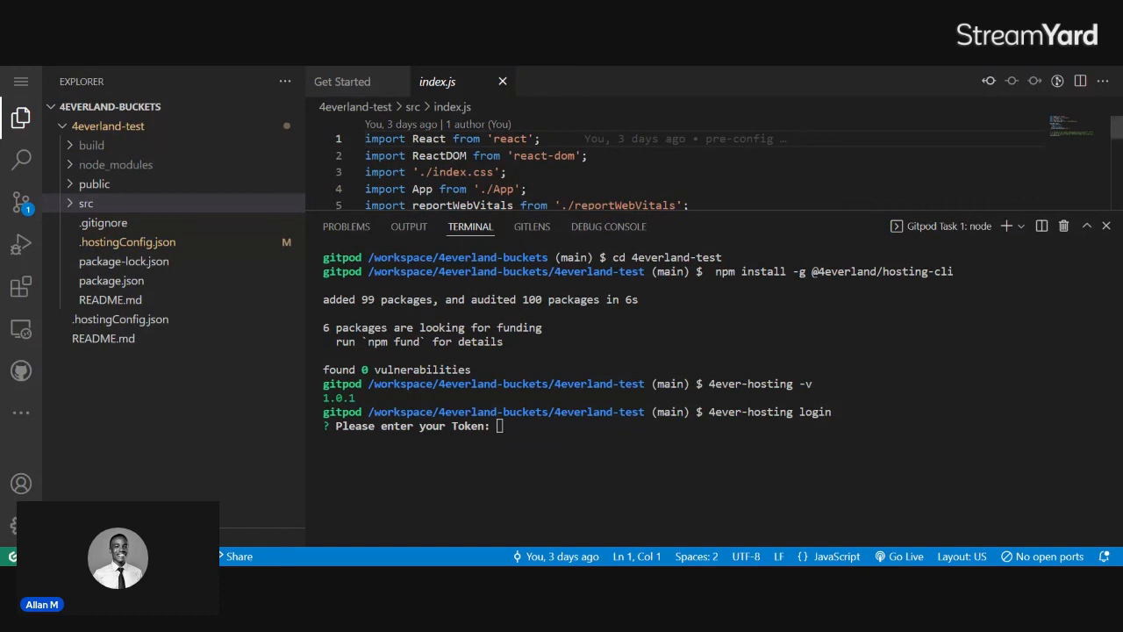
left_click(528, 189)
key("ctrl+v")
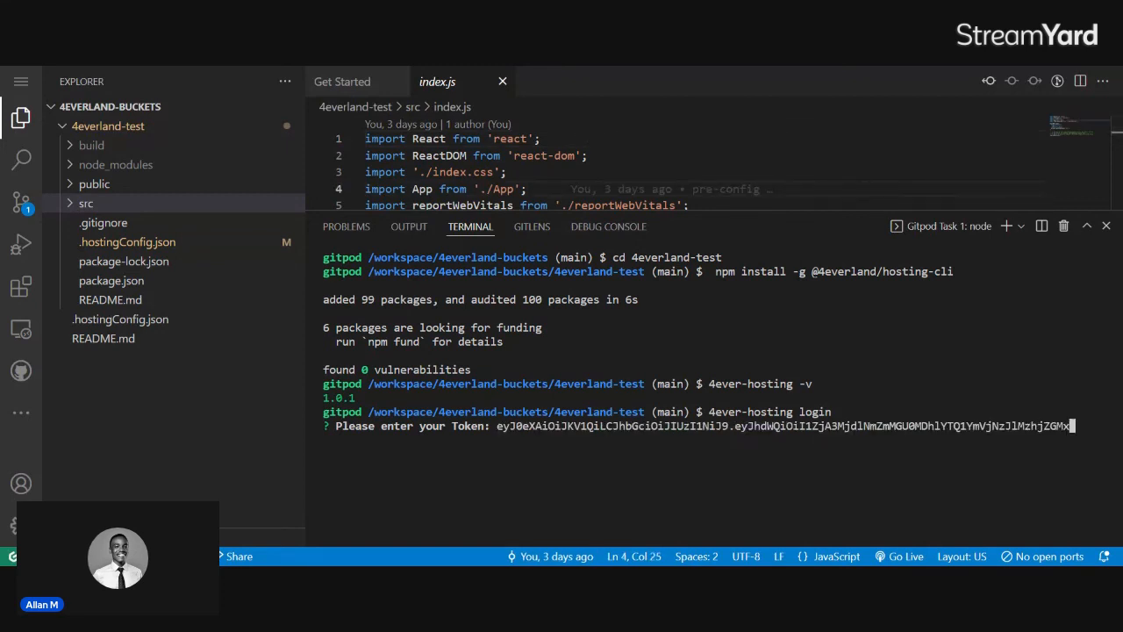
key("Return")
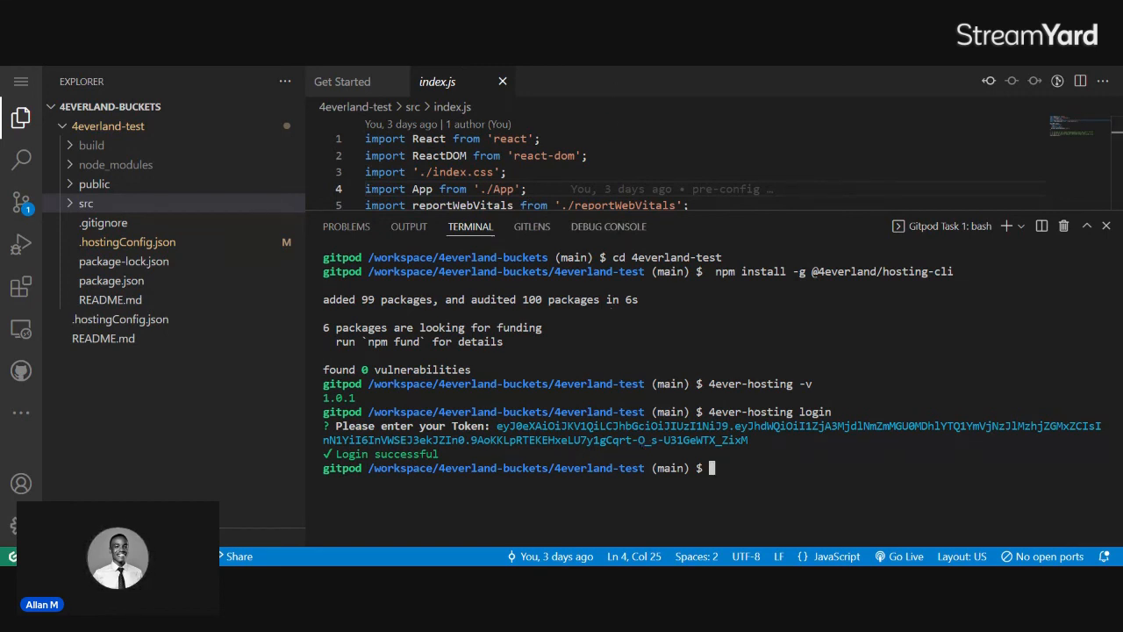
Run "4ever-hosting deploy" in the 4everland-test directory and choose to select an existing project.
type("4eve")
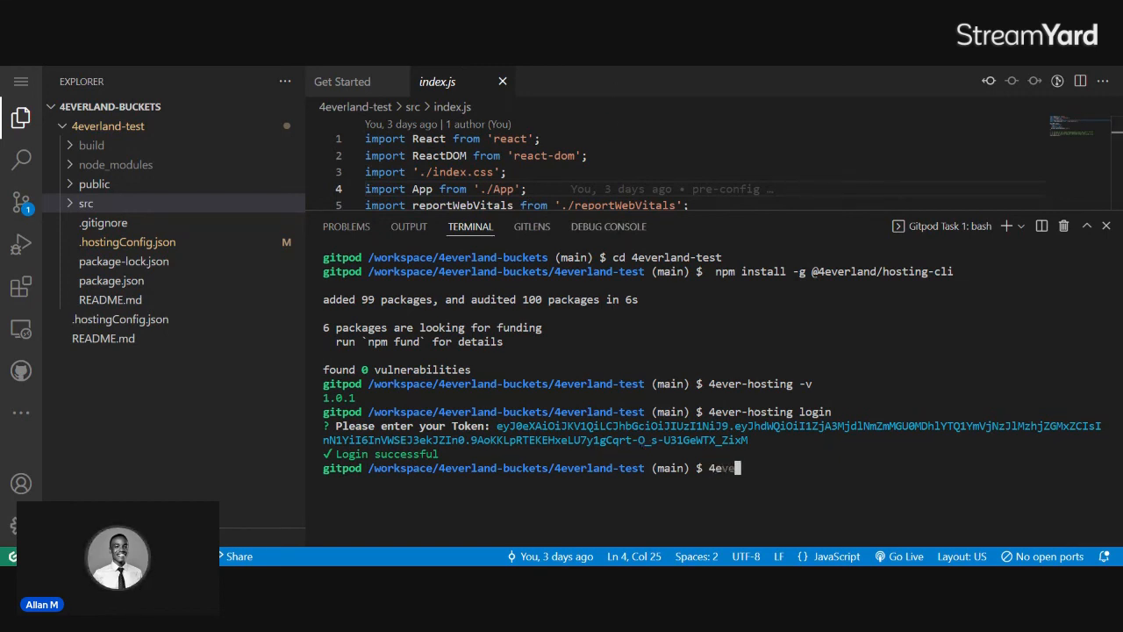
type("r-hosting deploy")
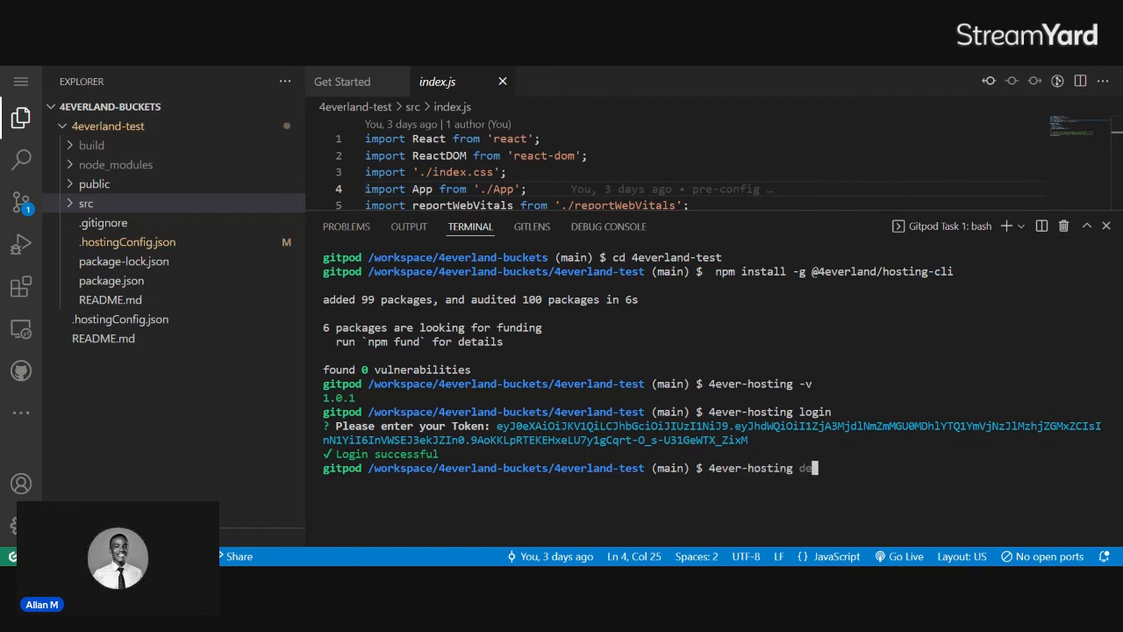
key("Return")
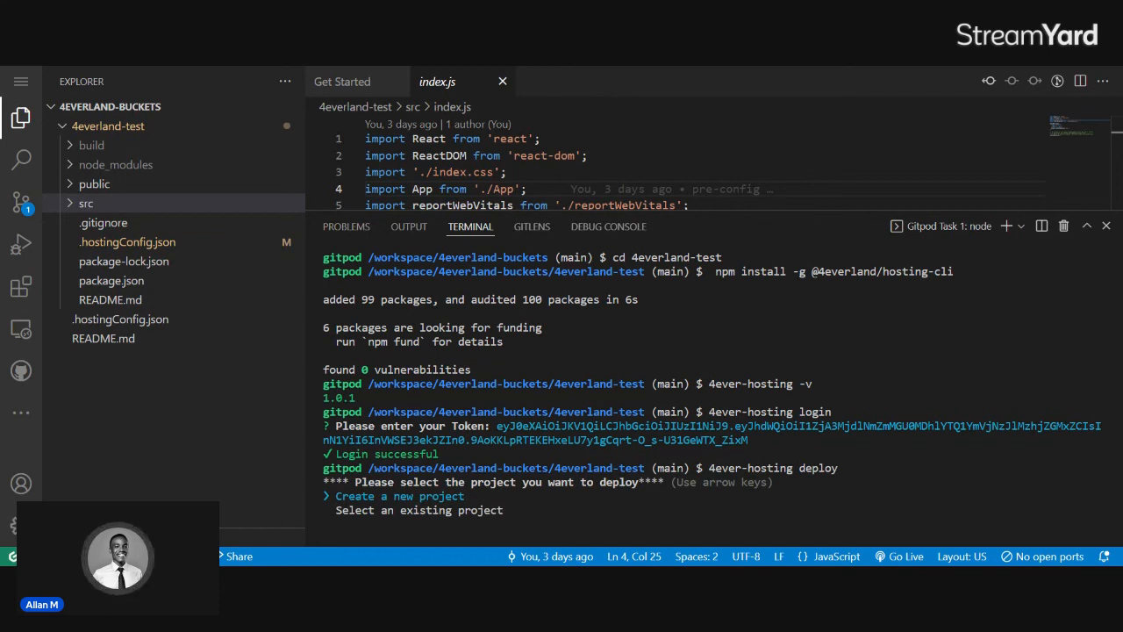
key("Down")
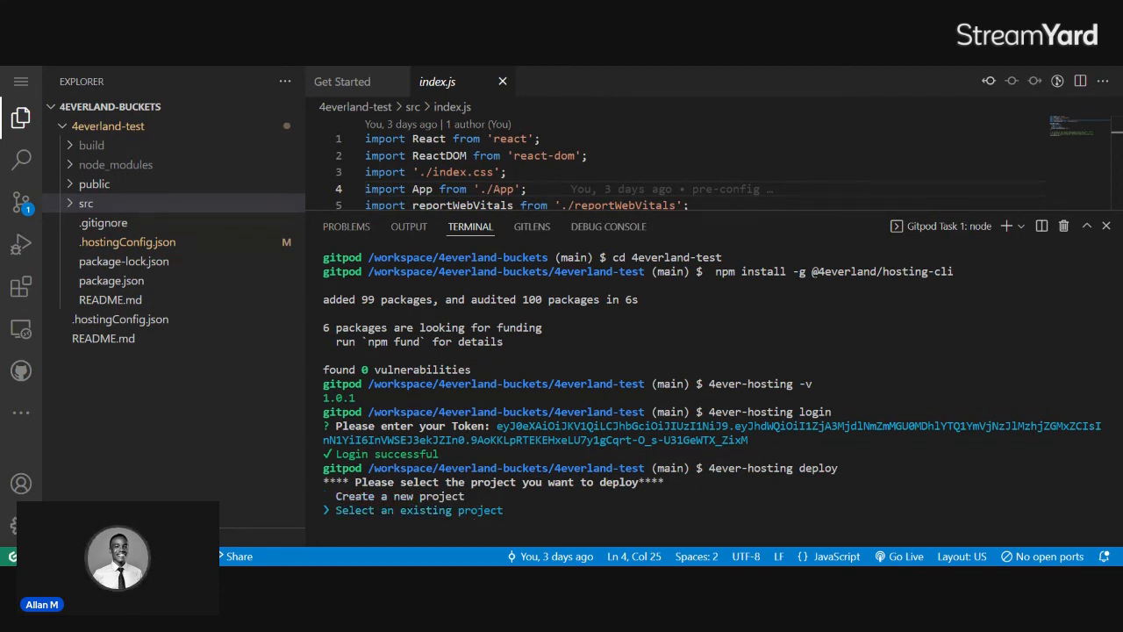
key("Return")
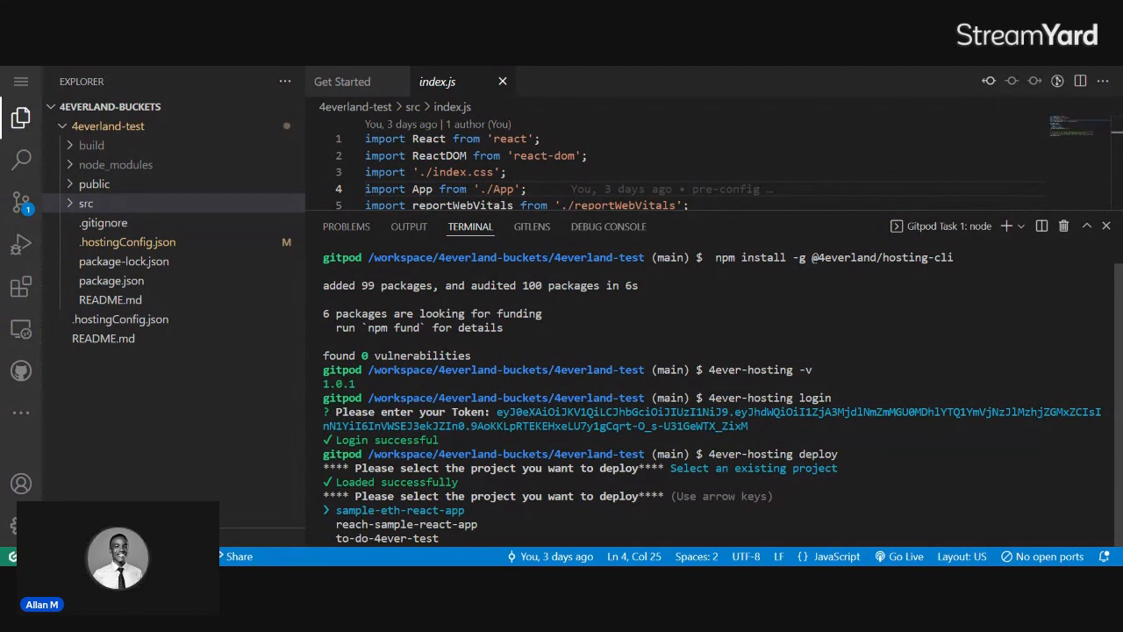
Pick to-do-4ever-test from the existing projects as the one to deploy.
key("Down")
key("Down")
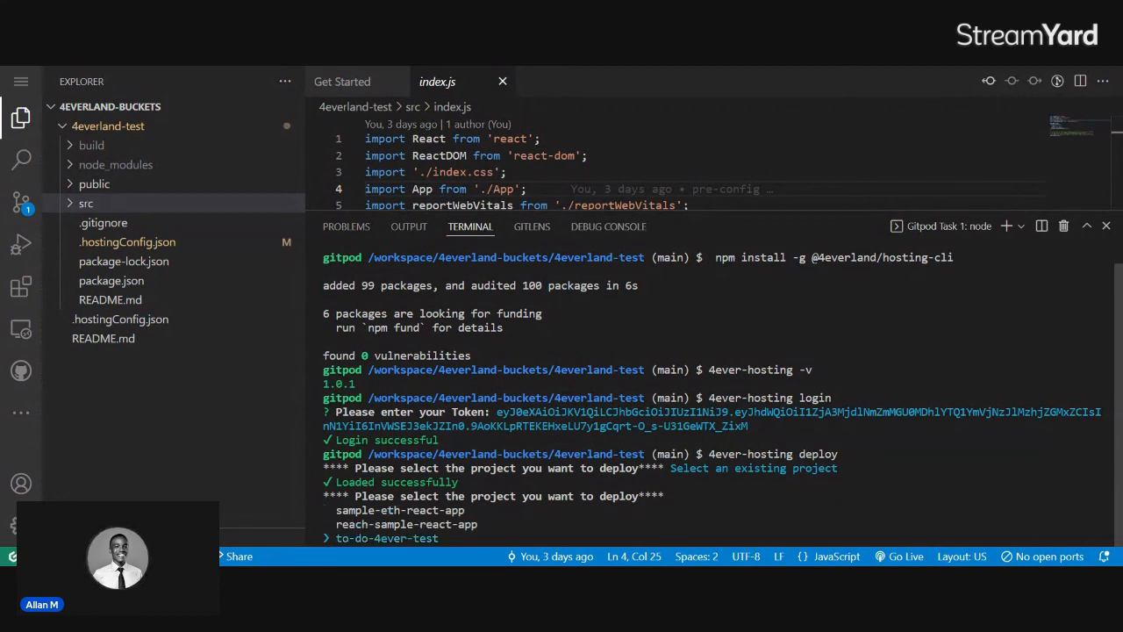
key("Up")
key("Down")
key("Return")
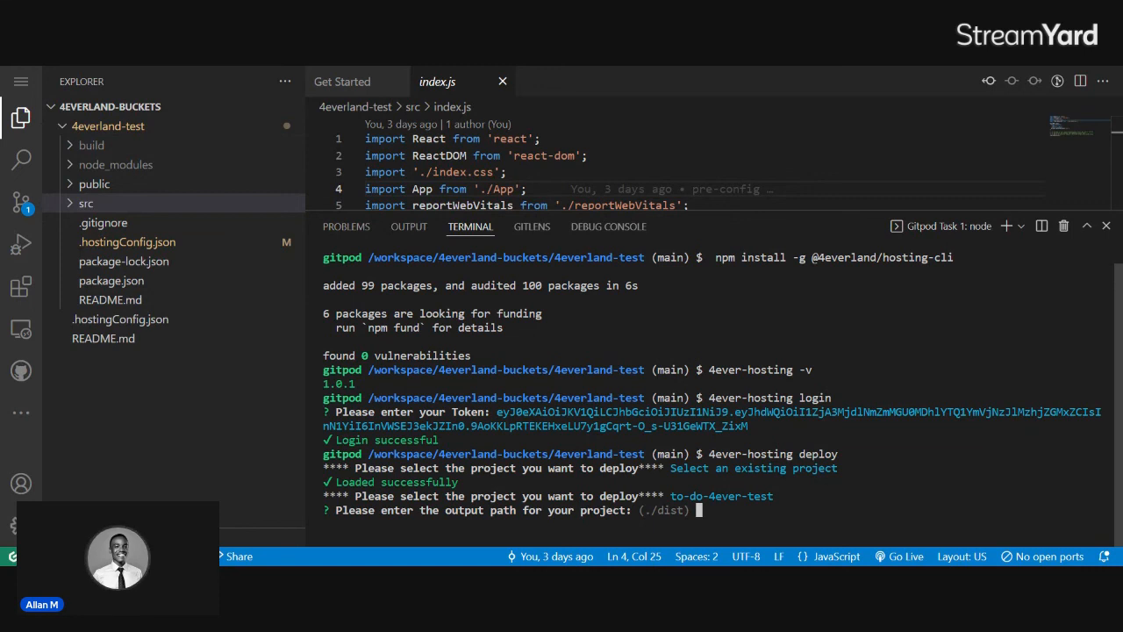
Enter ./build as the project's output path and start the deployment.
type("./bu")
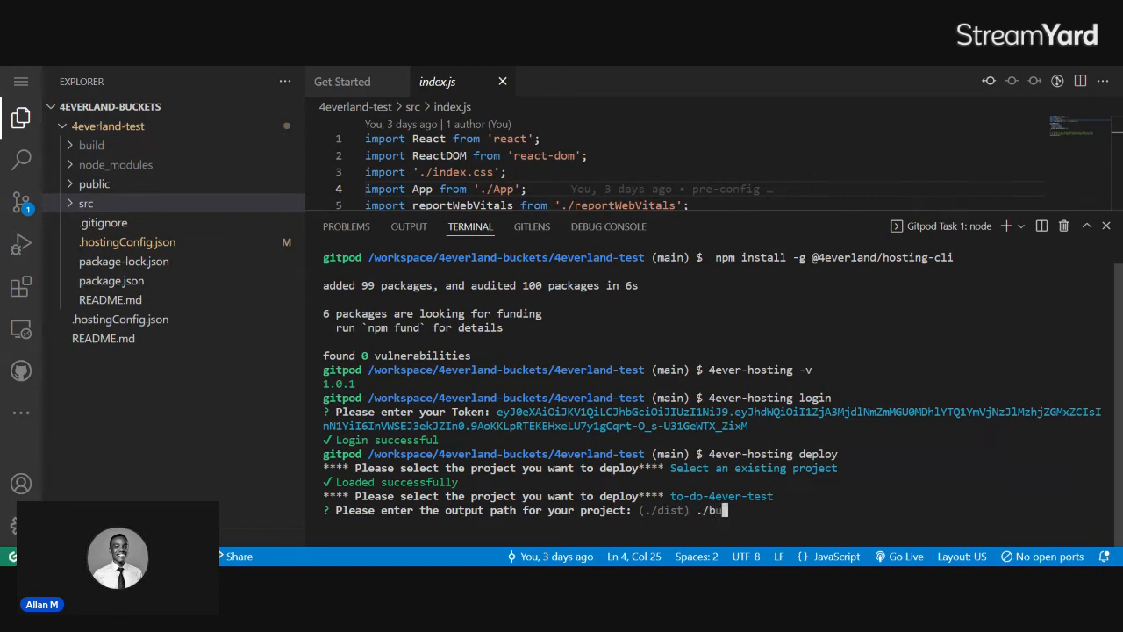
type("ild")
key("Return")
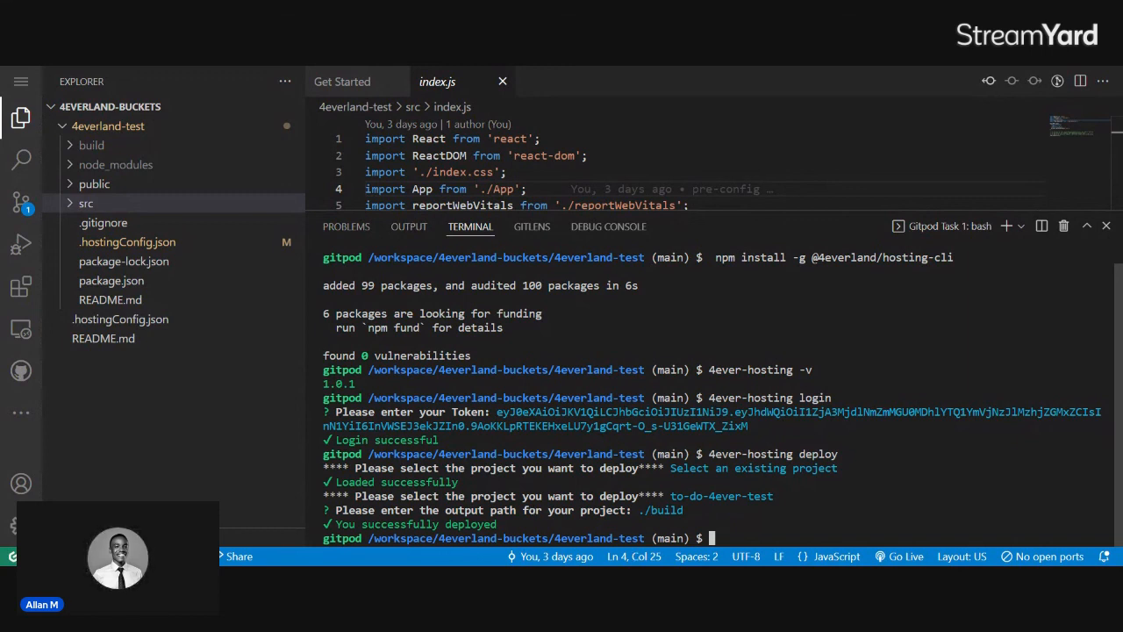
left_click(255, 67)
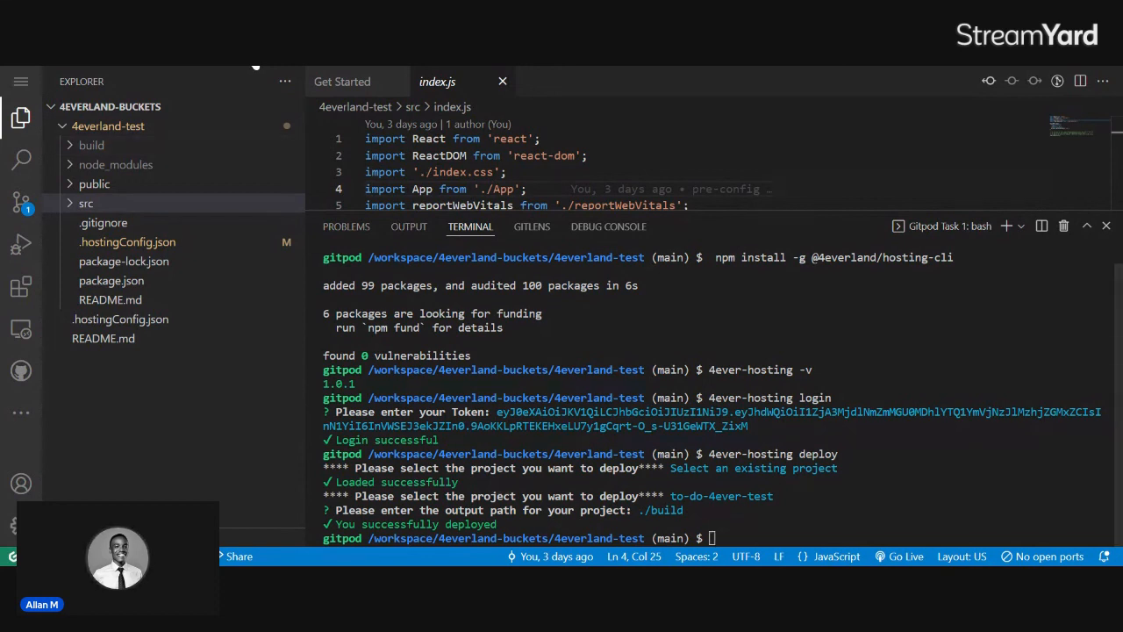